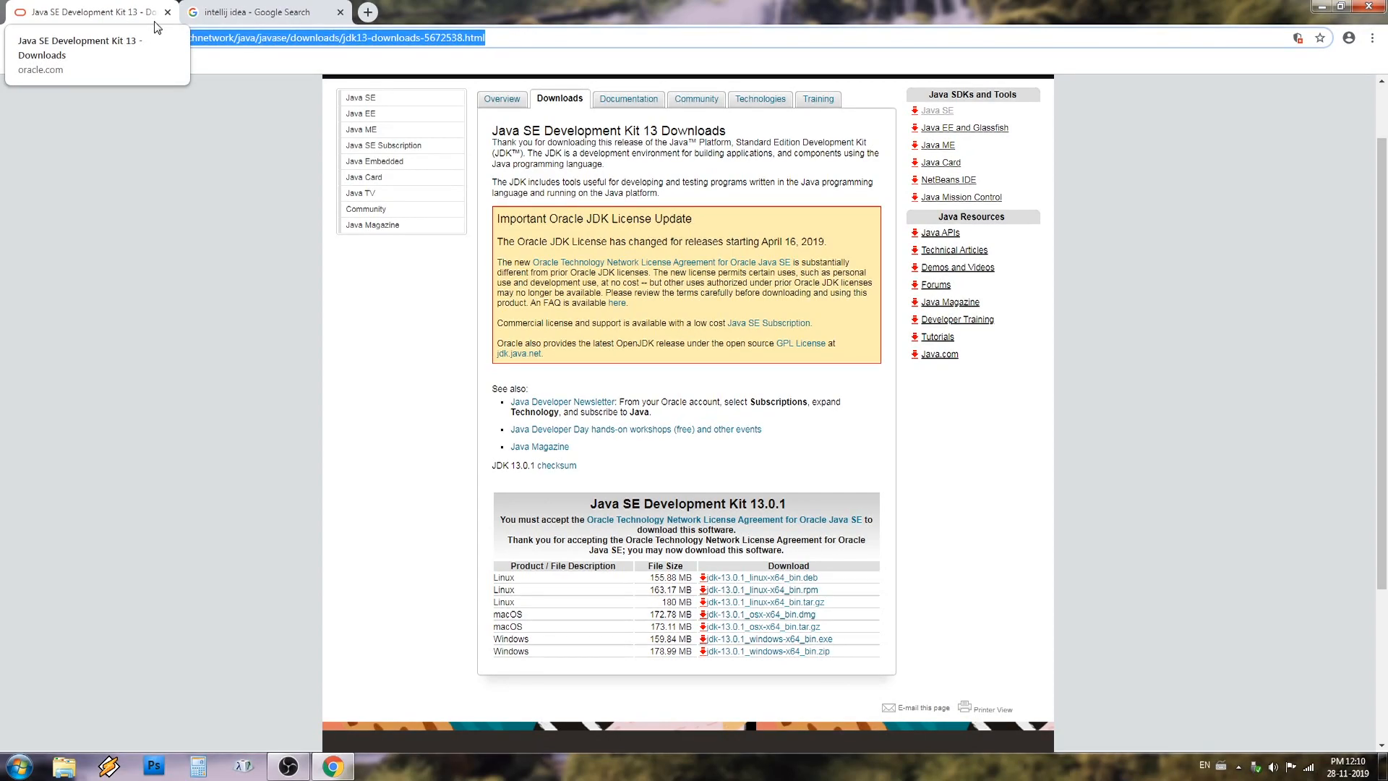
From the Java SE Downloads page, open the Oracle JDK download for Java SE 13.0.1 and accept its license agreement
scroll(497, 279, "up", 1)
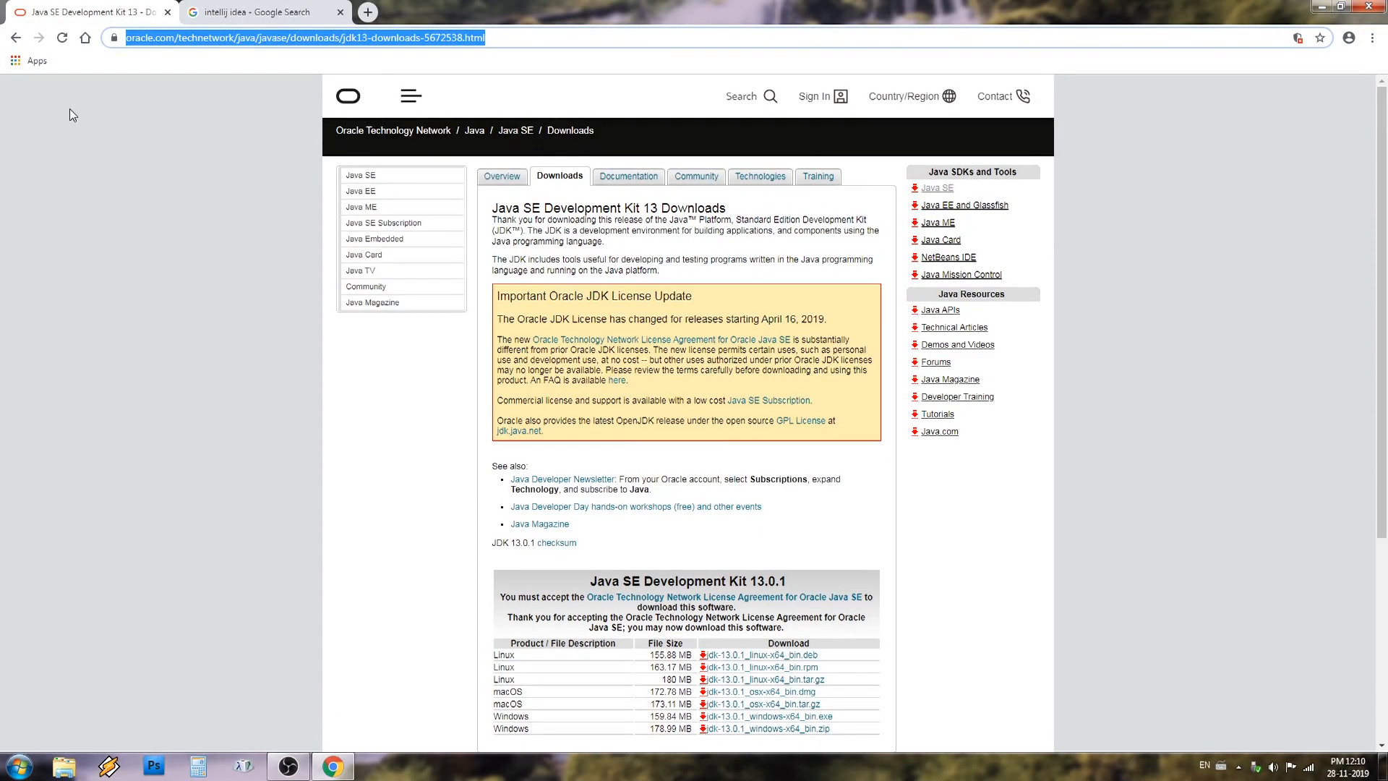
left_click(15, 37)
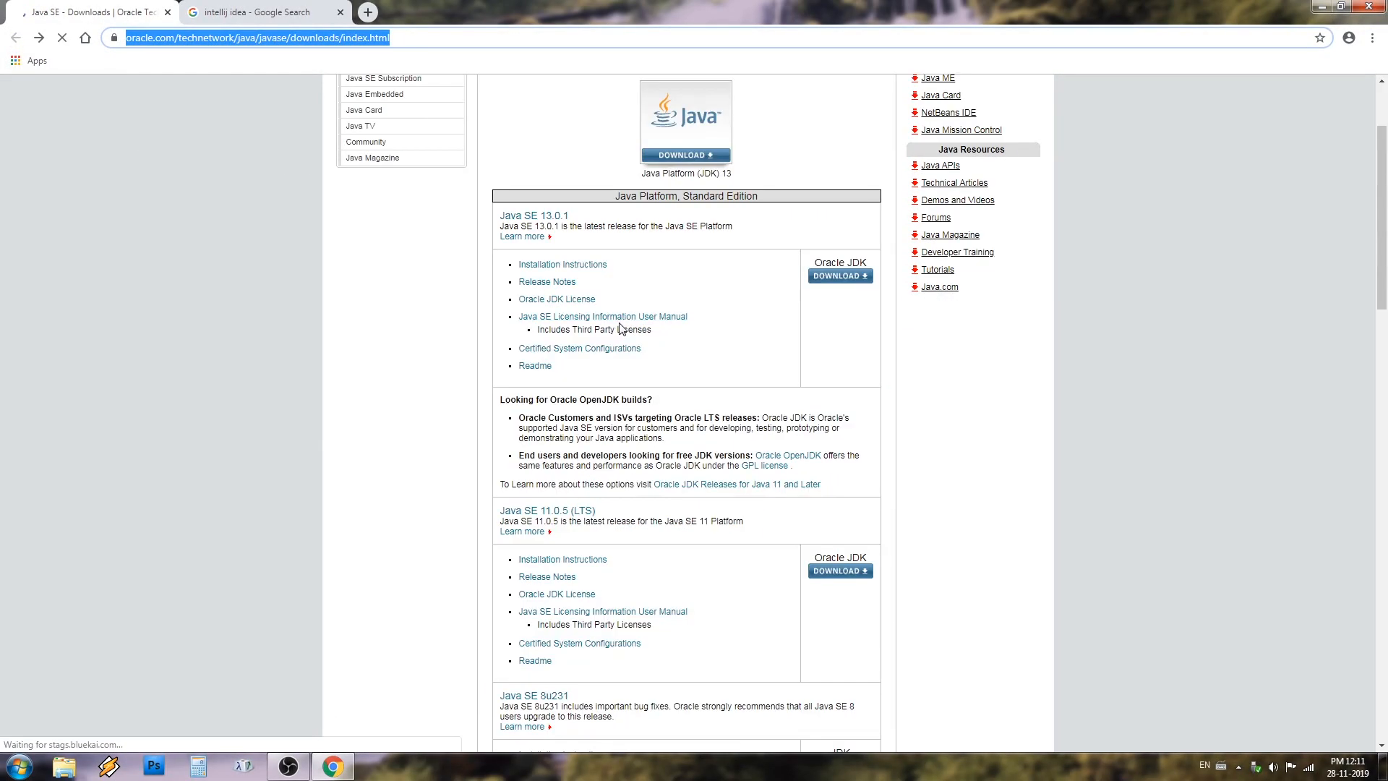
scroll(622, 325, "up", 2)
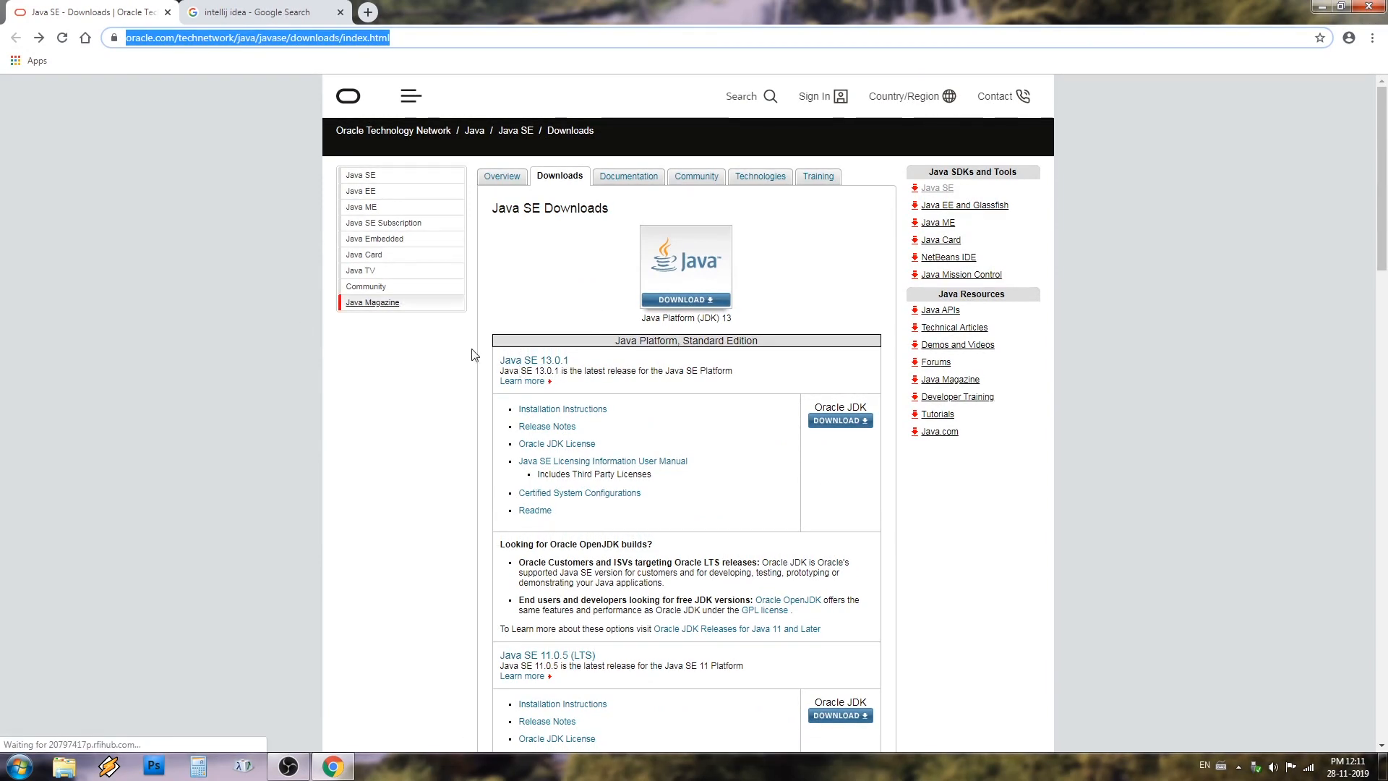
left_click(822, 421)
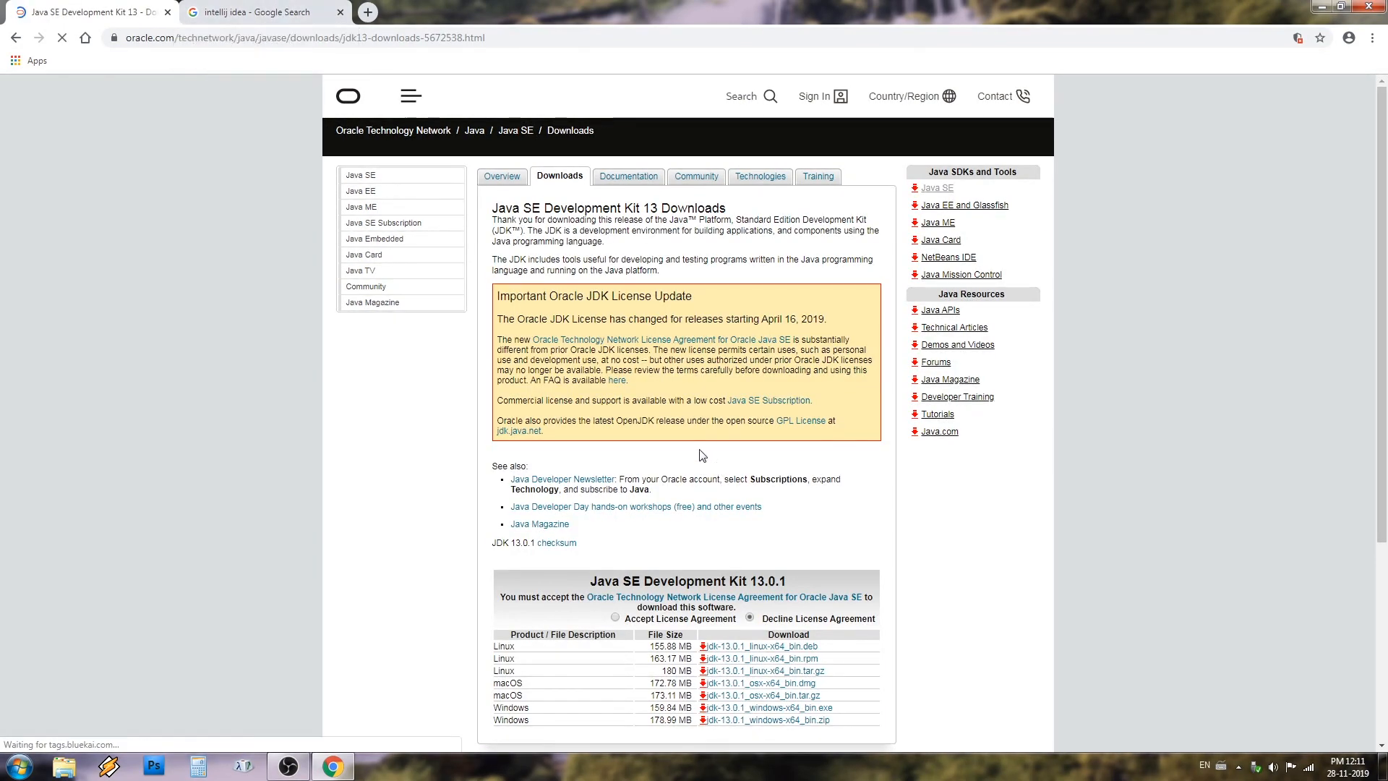
scroll(702, 454, "down", 4)
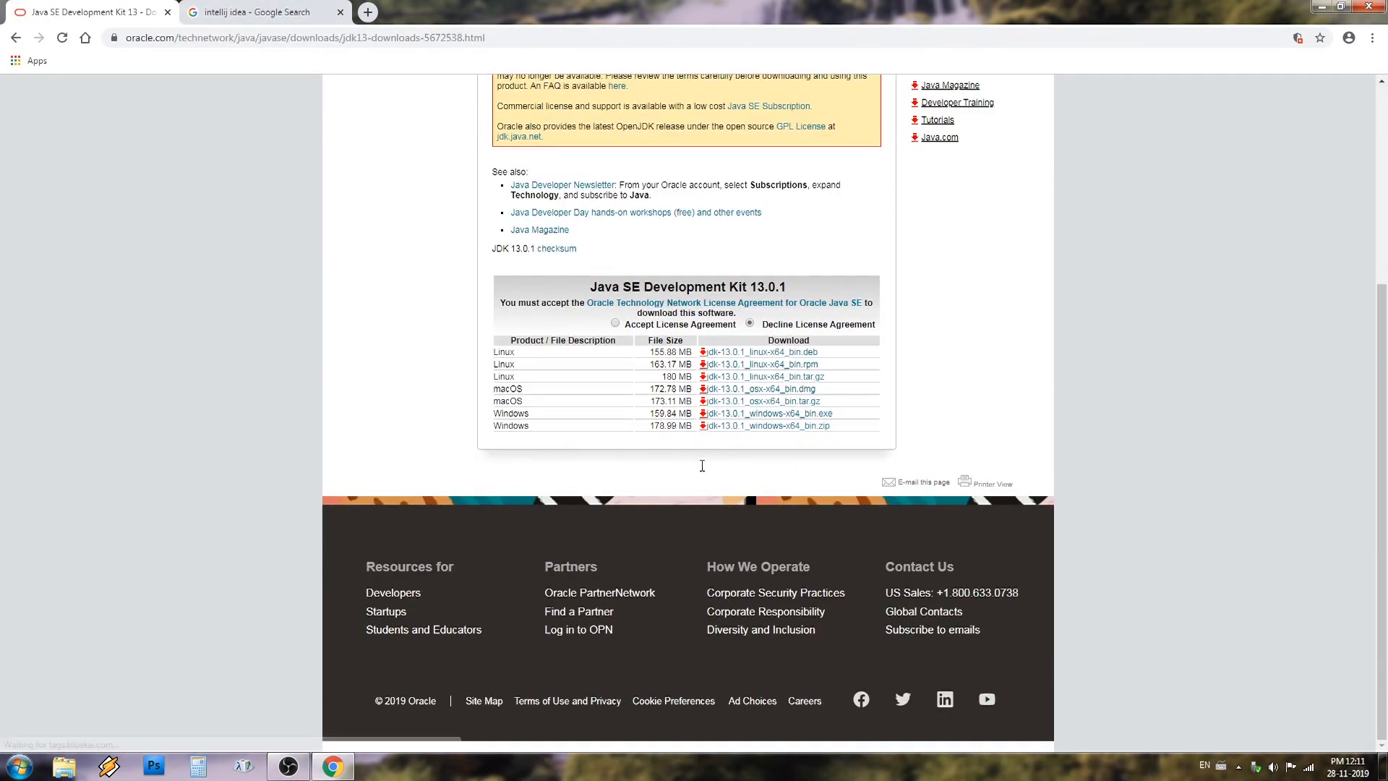
left_click(617, 323)
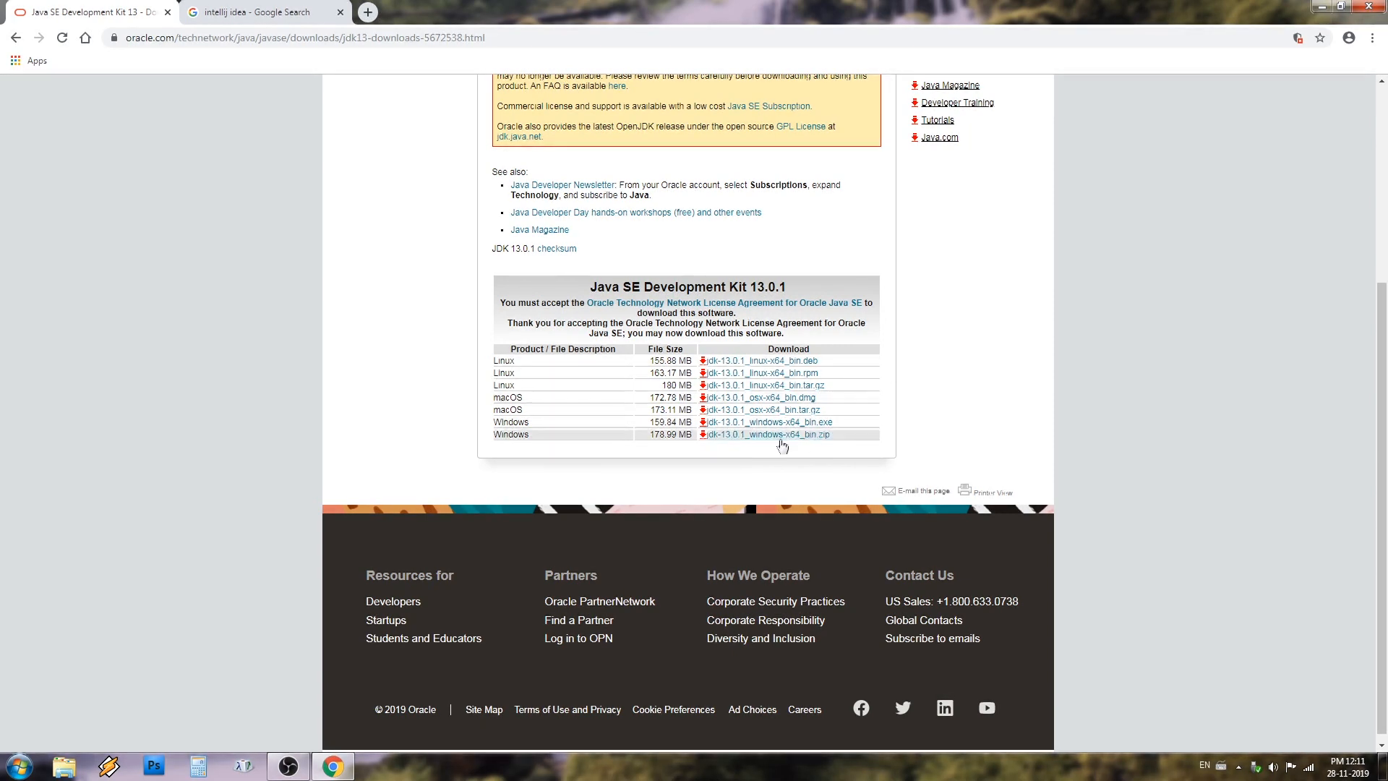
Open the JetBrains IntelliJ IDEA site from the Google results and download the Community edition for Windows as .exe
left_click(296, 11)
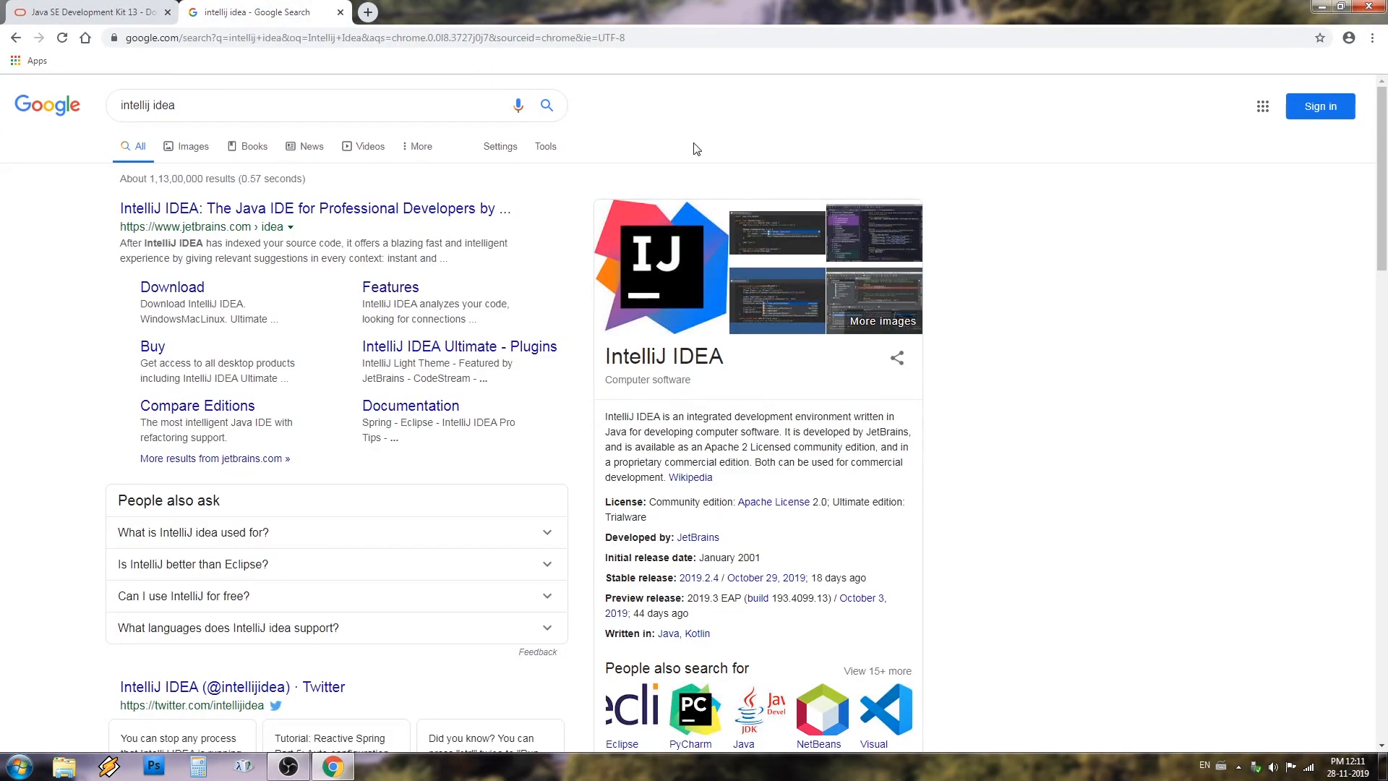
left_click(221, 211)
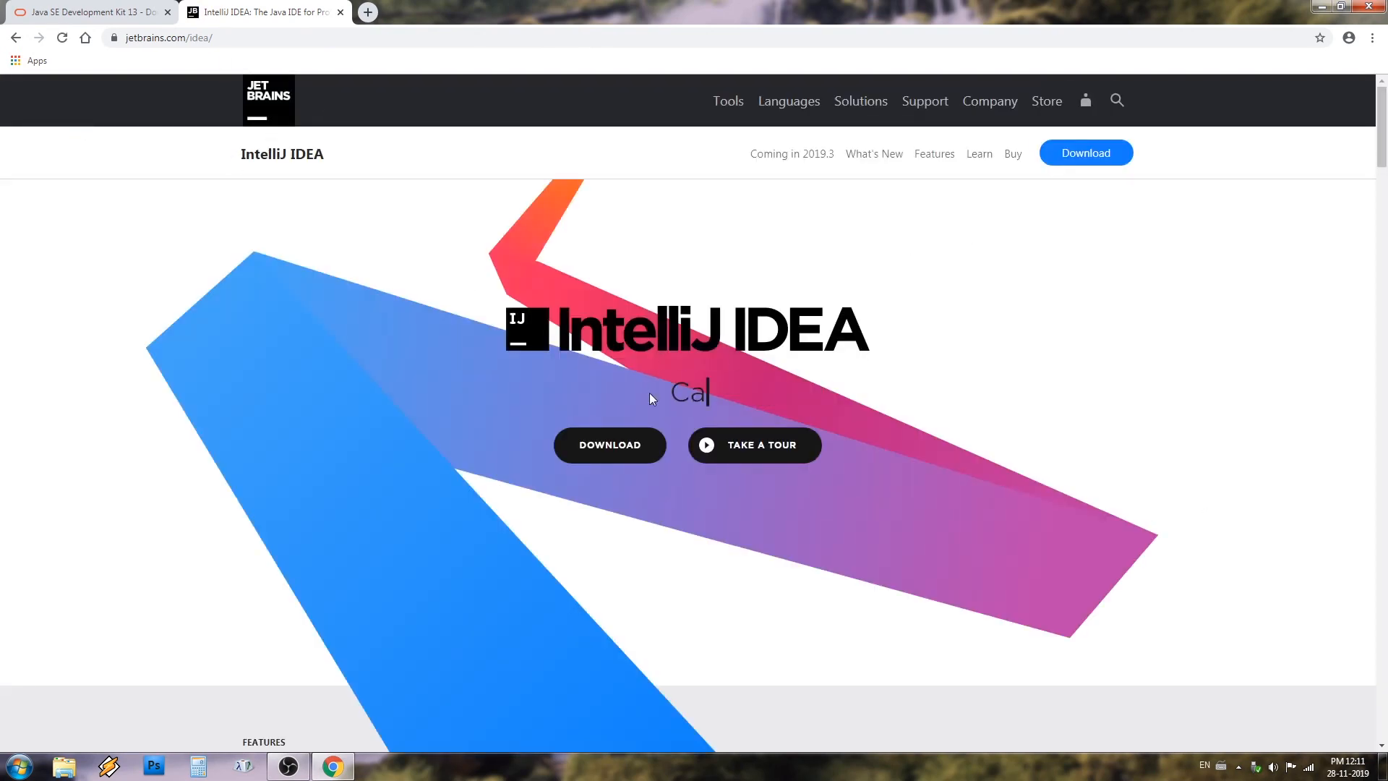
left_click(623, 445)
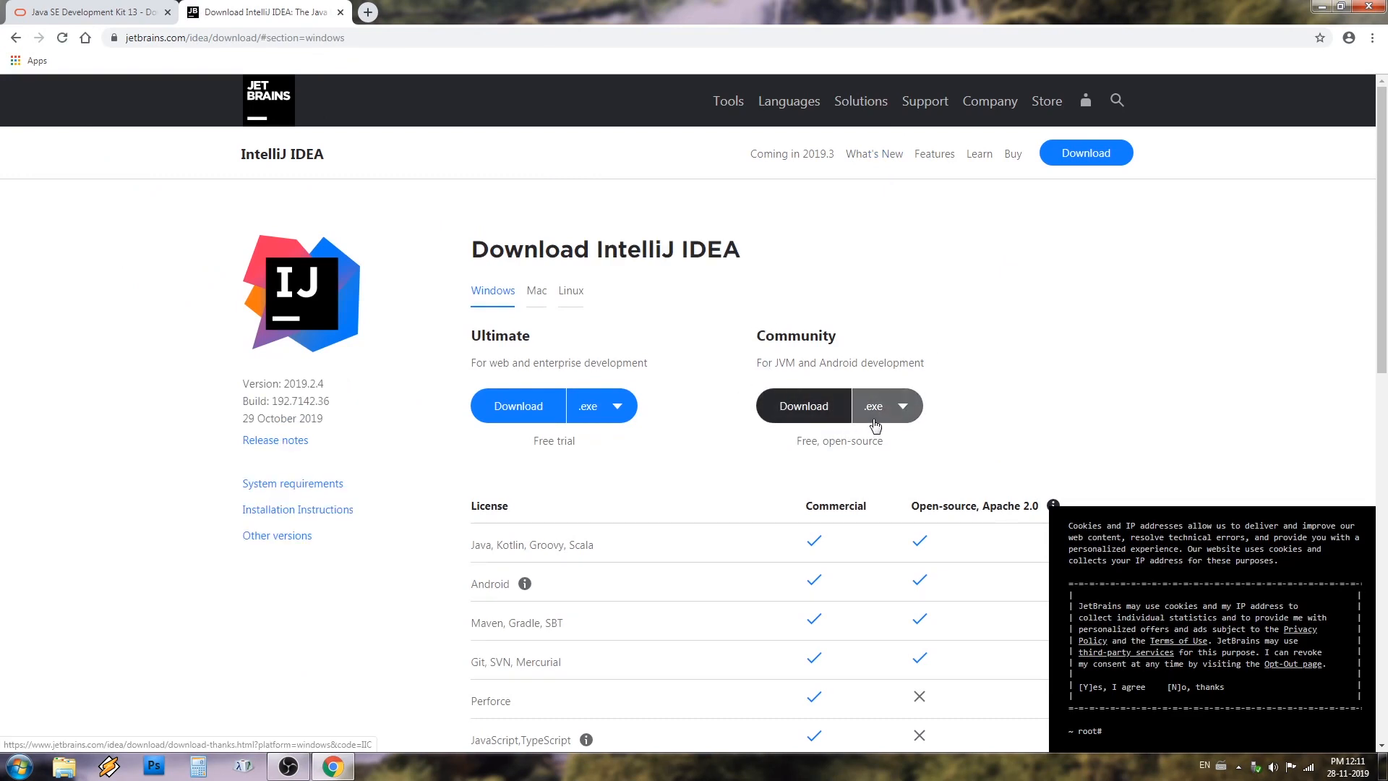
left_click(903, 414)
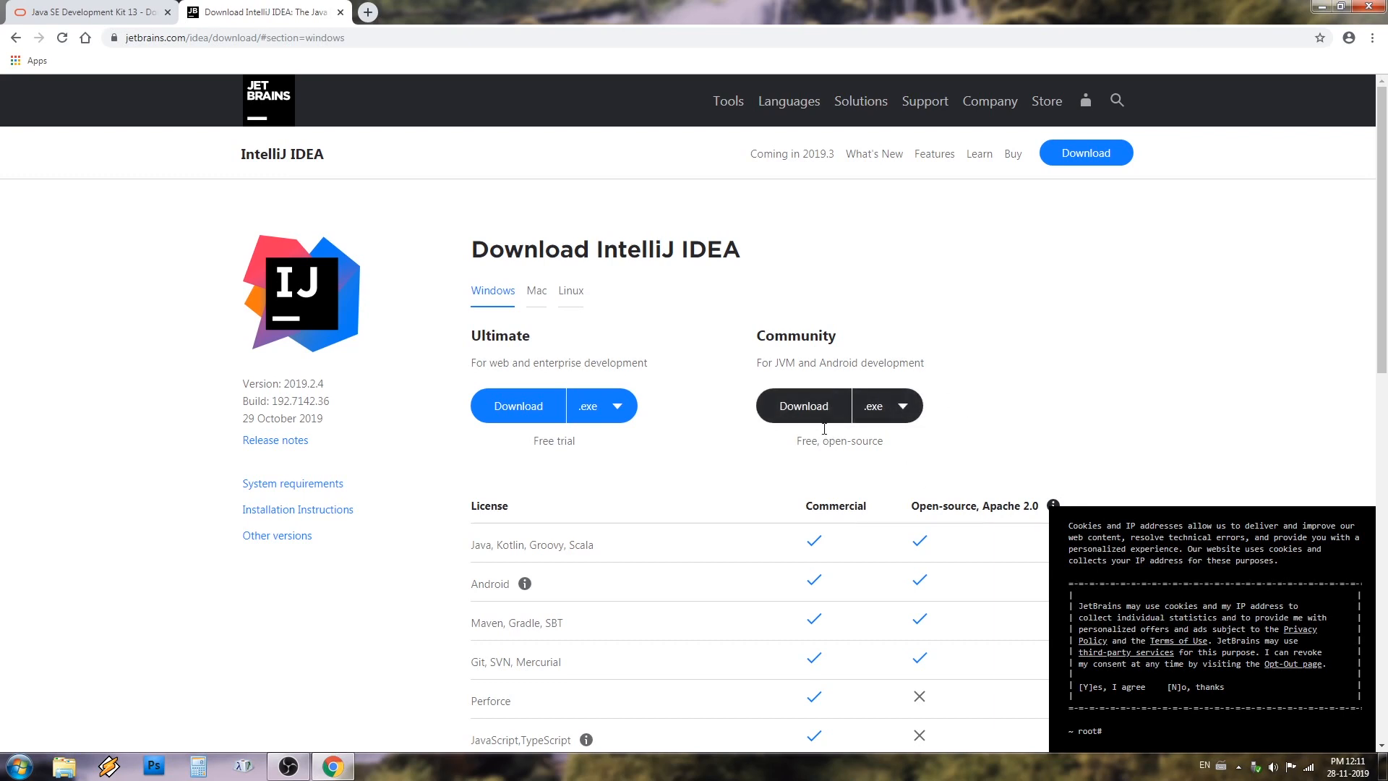
left_click(799, 405)
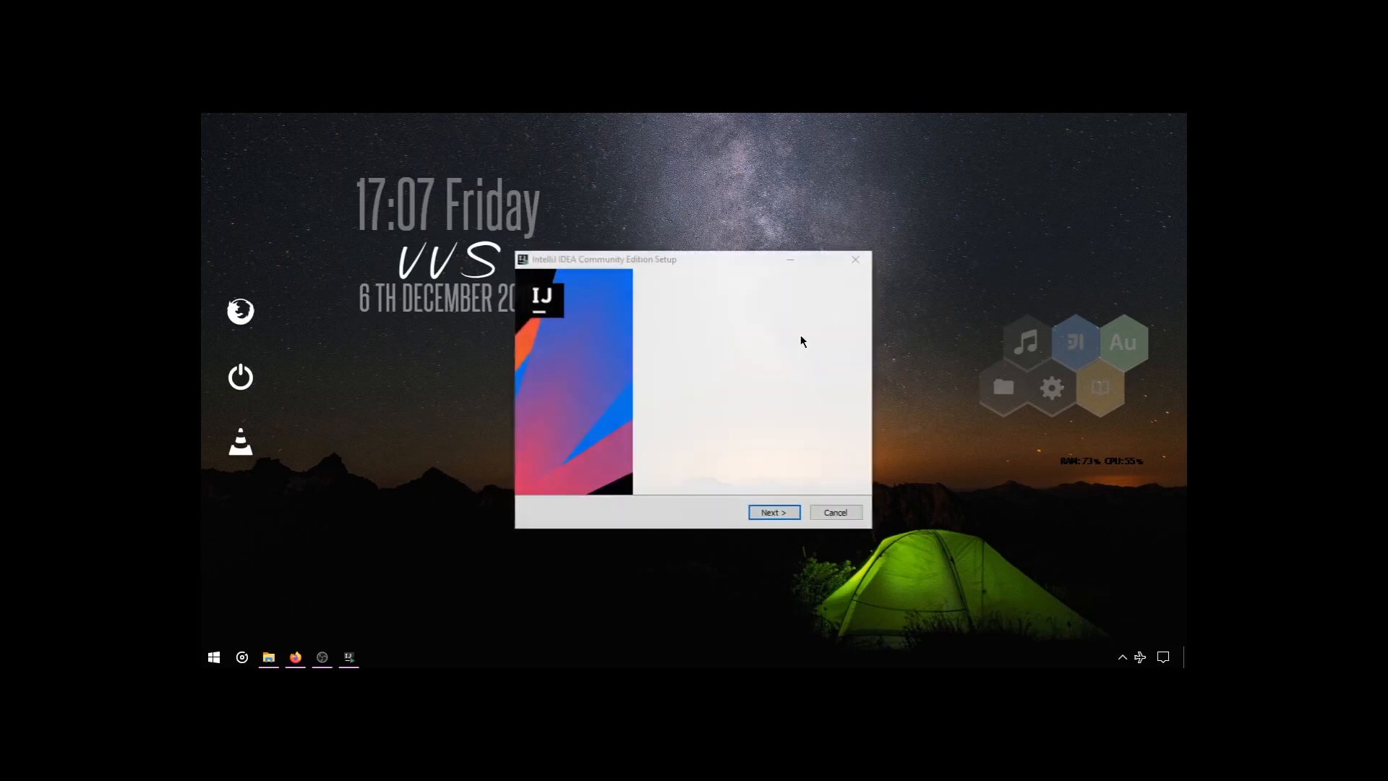
Set up IntelliJ IDEA Community Edition in the default destination folder with a 64-bit launcher desktop shortcut
left_click(766, 514)
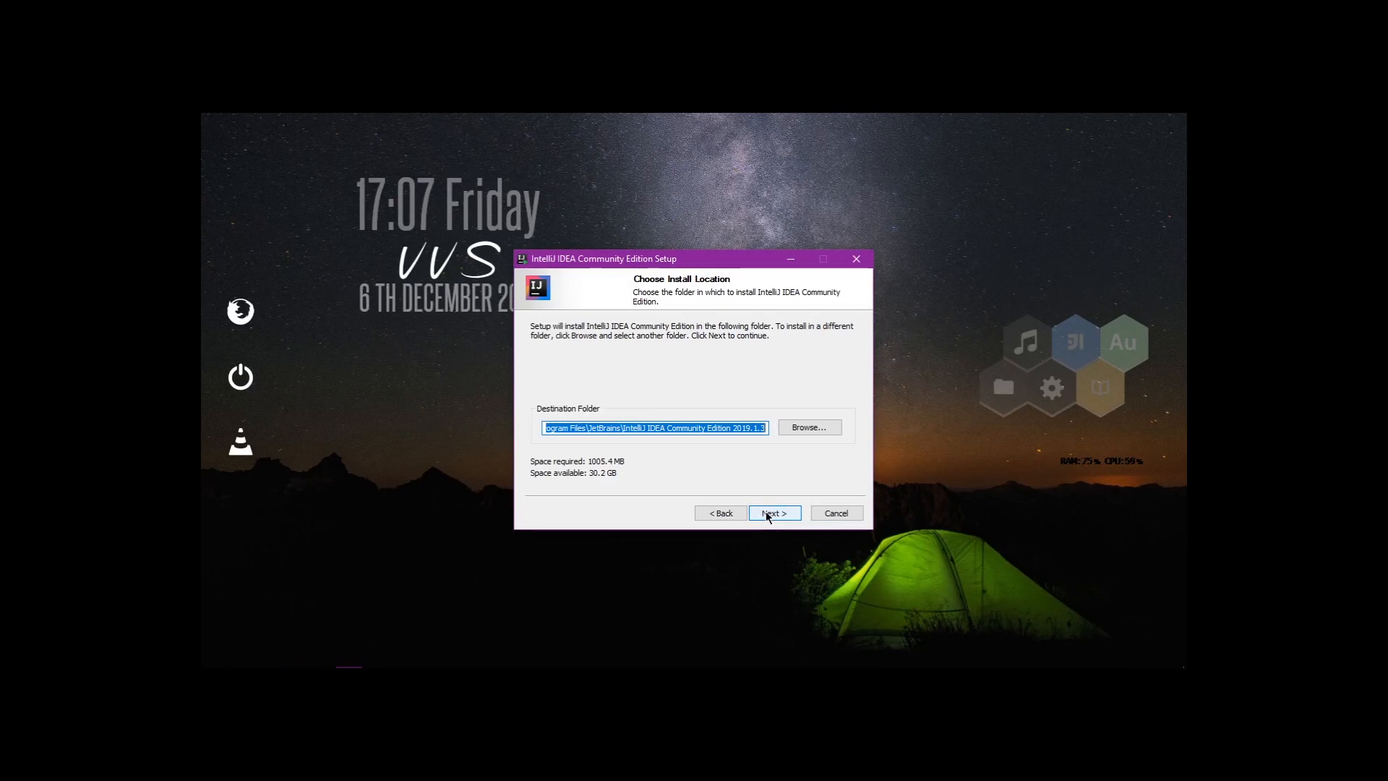
left_click(765, 514)
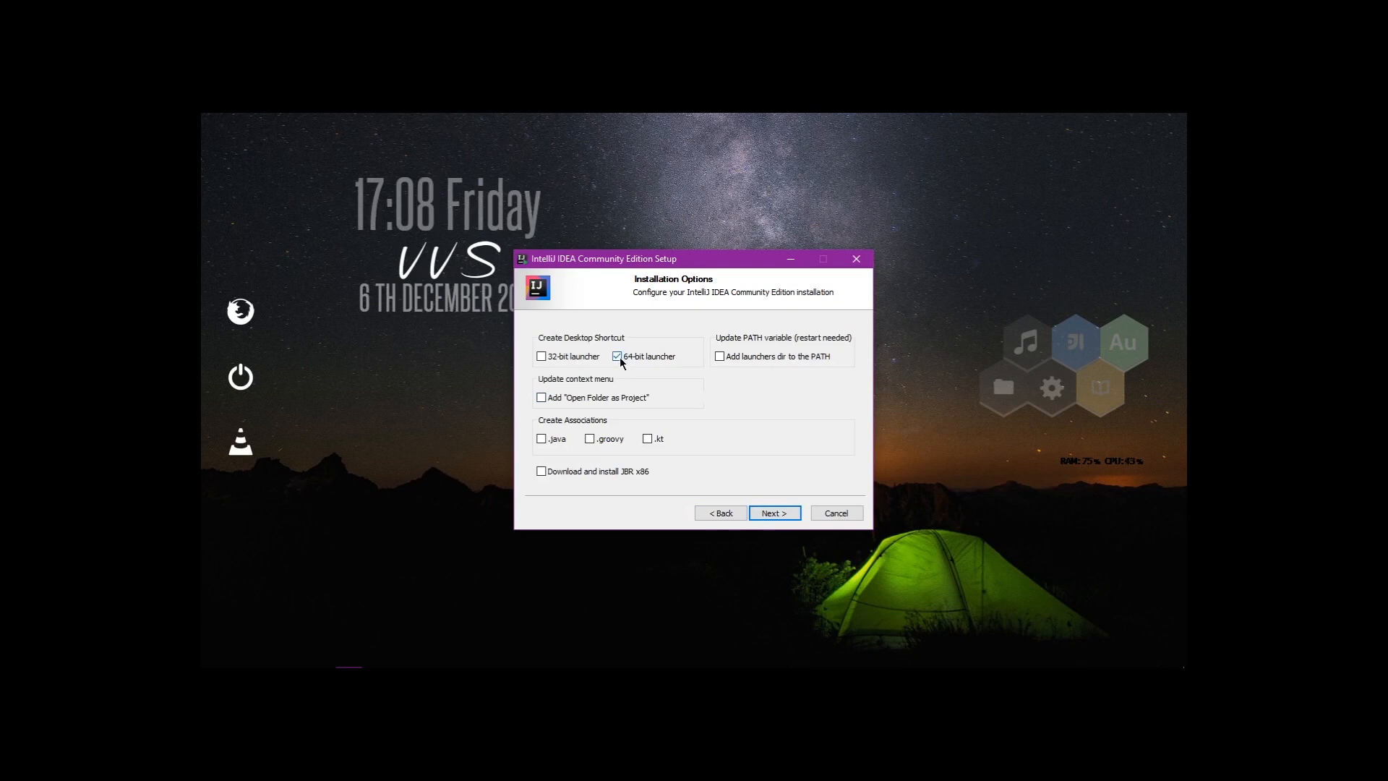
left_click(778, 514)
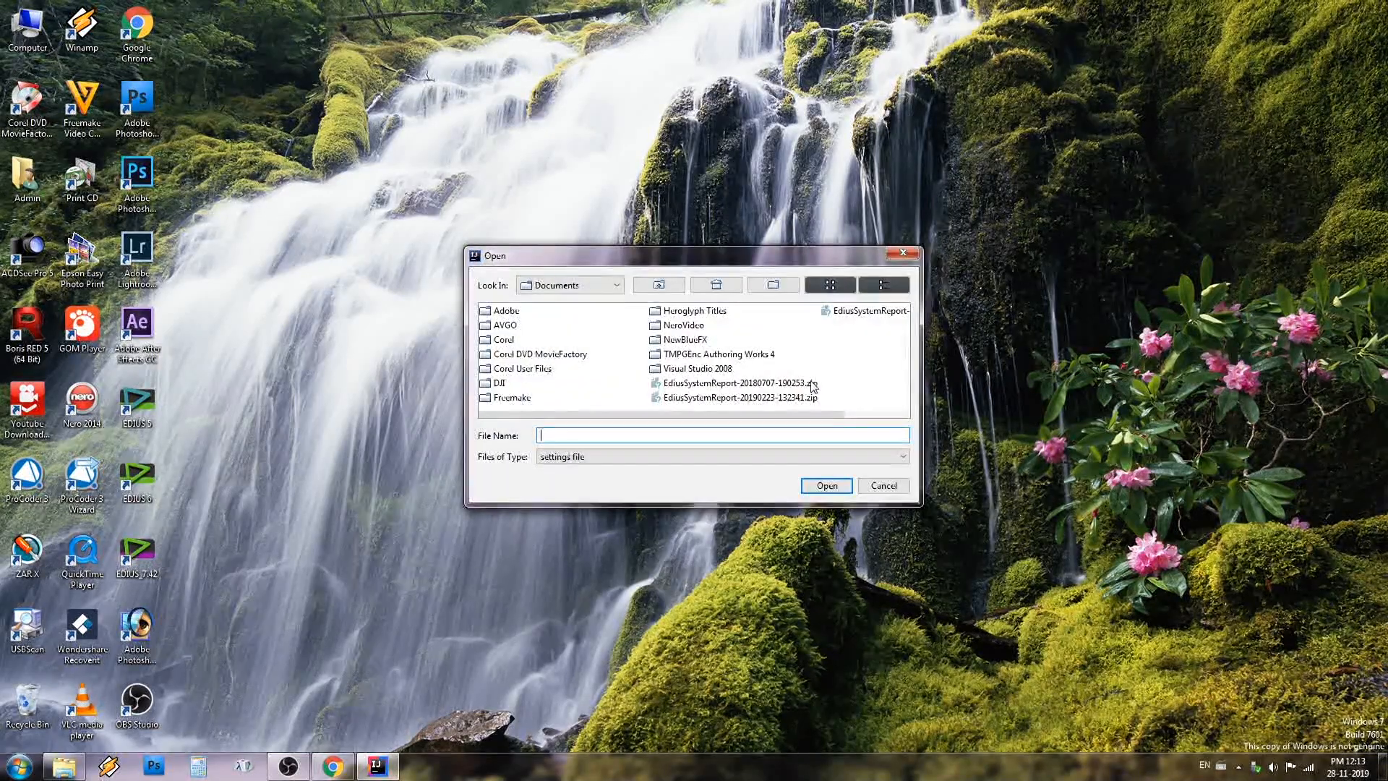
Dismiss the settings file chooser, choose not to import settings, and accept the JetBrains Privacy Policy
left_click(881, 489)
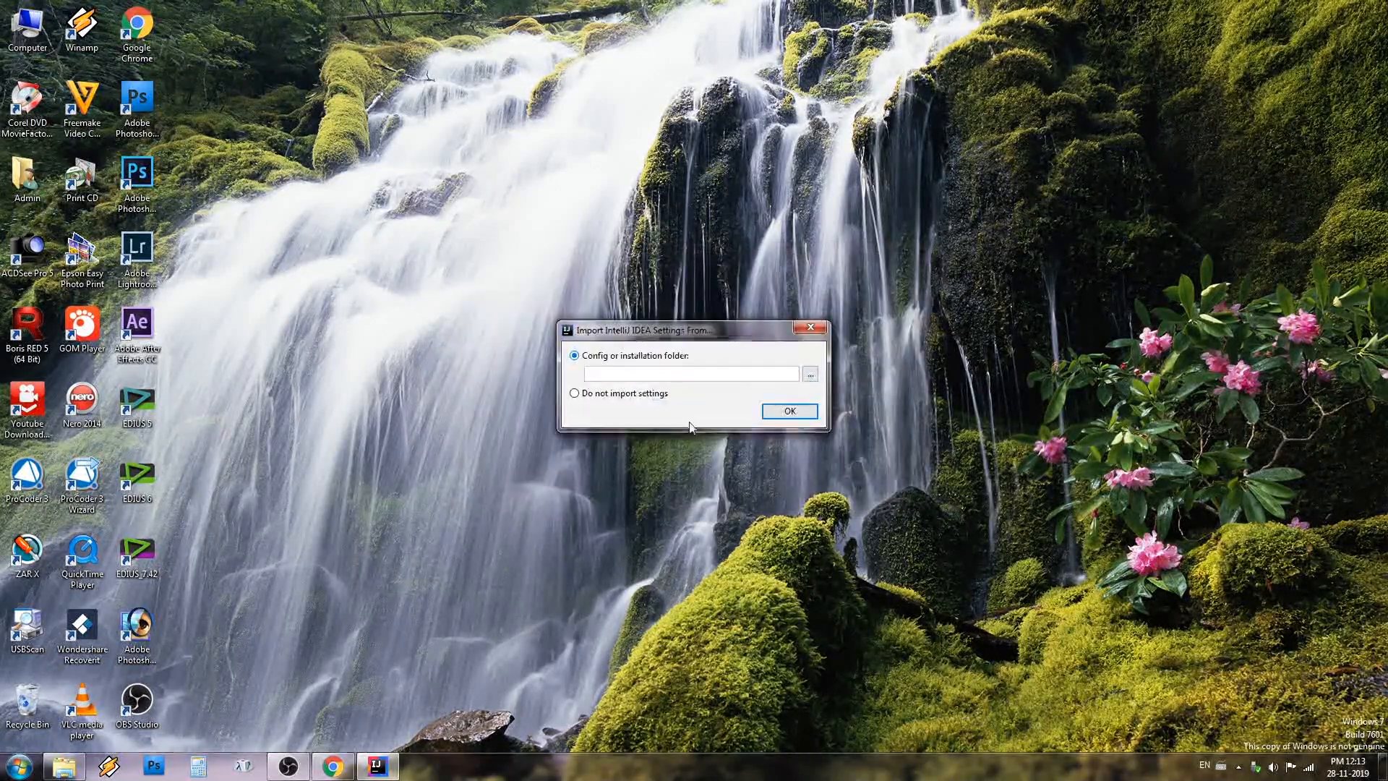
left_click(626, 393)
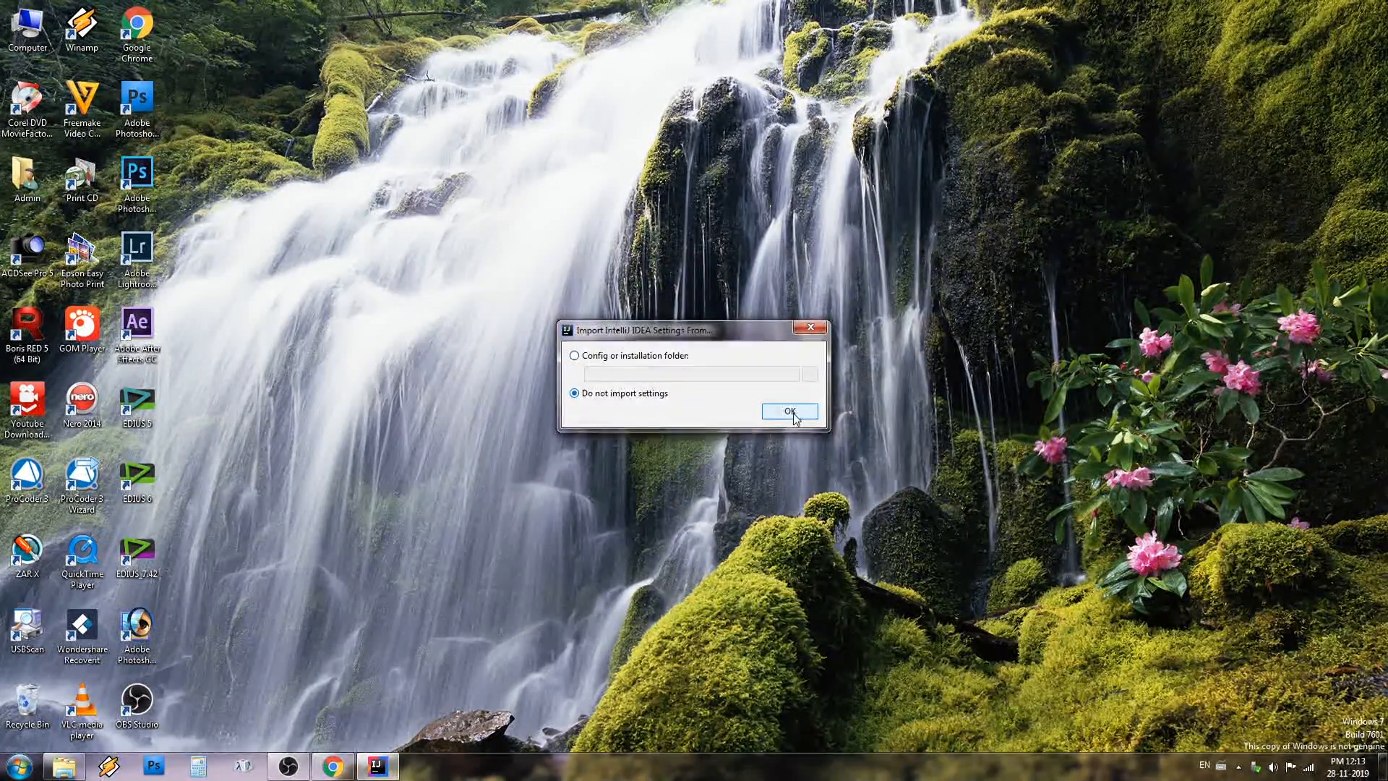
left_click(789, 411)
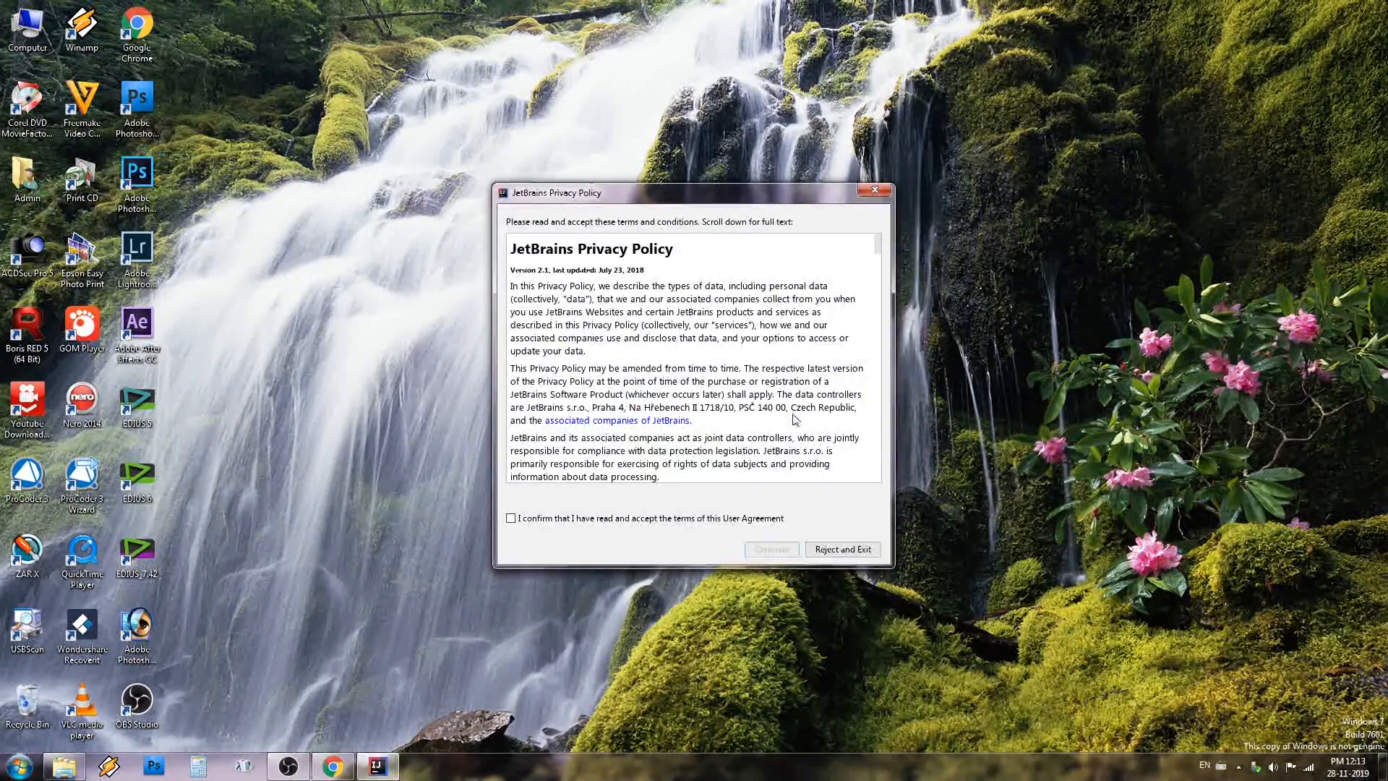
left_click(571, 524)
left_click(777, 549)
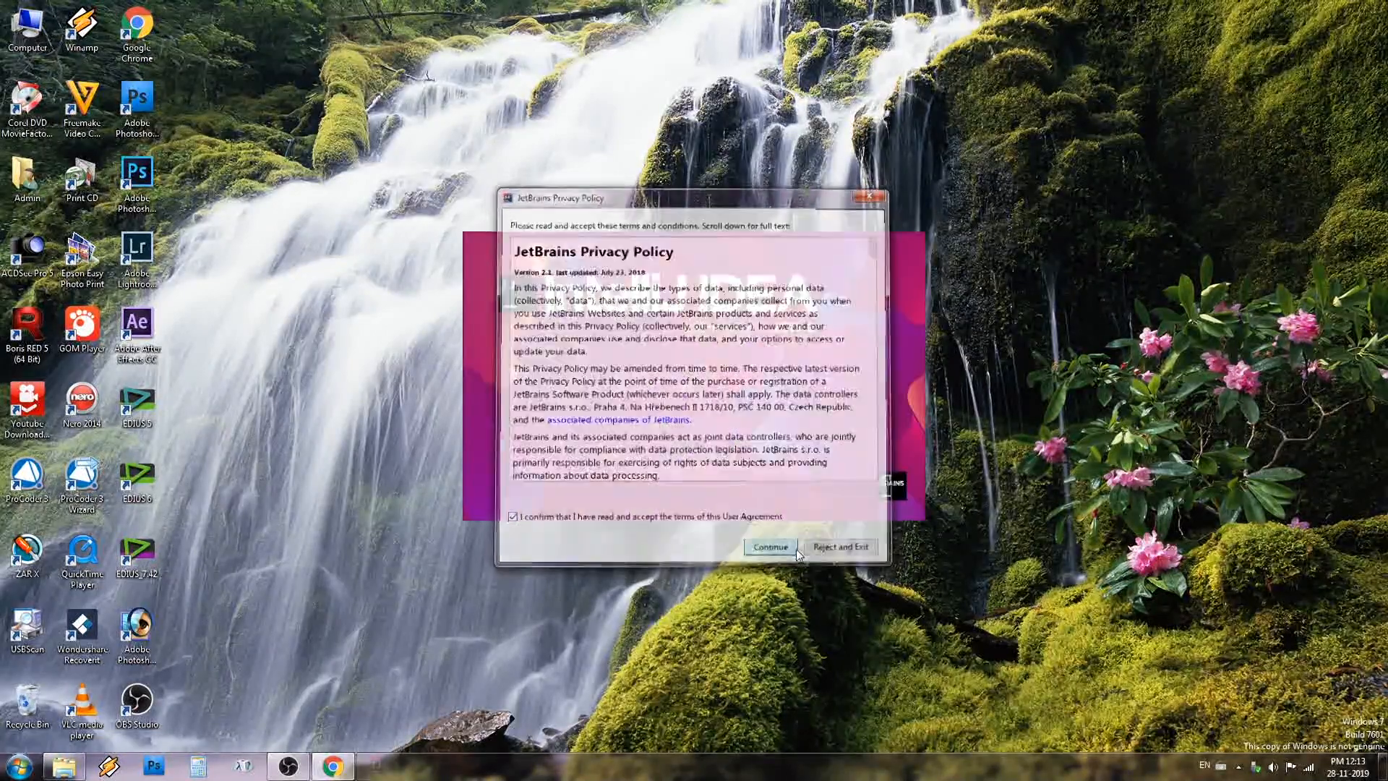
left_click(763, 474)
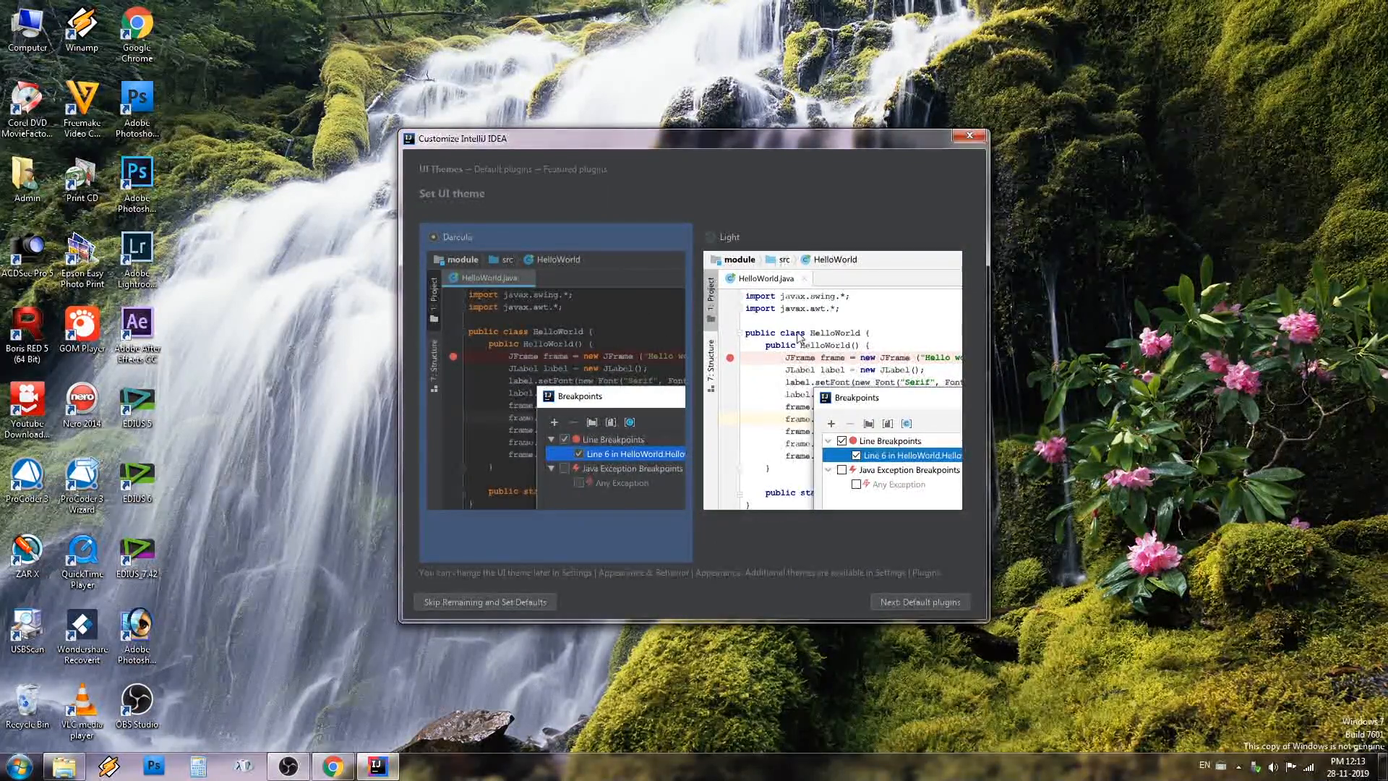
Choose the Light UI theme, keep the default plugins without adding featured ones, and start using IntelliJ IDEA
left_click(906, 335)
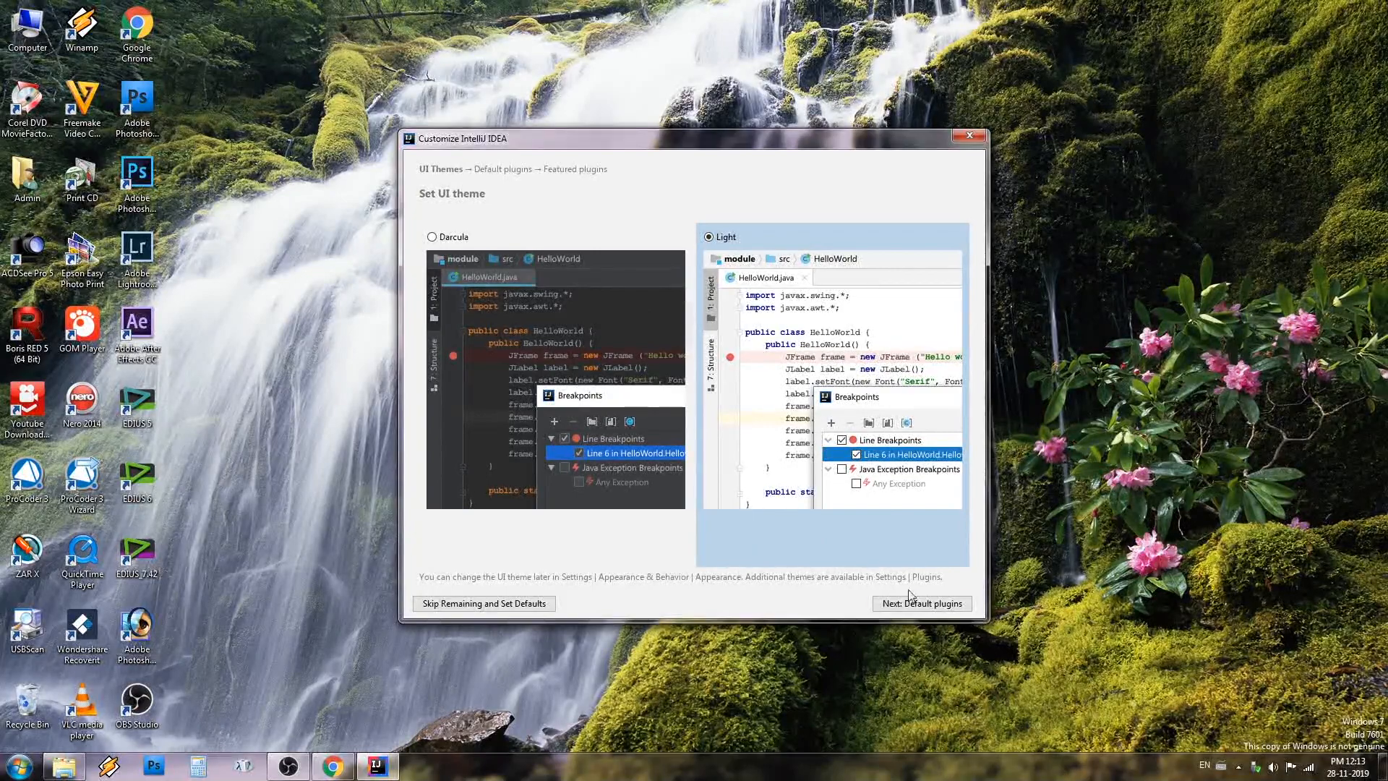
left_click(960, 611)
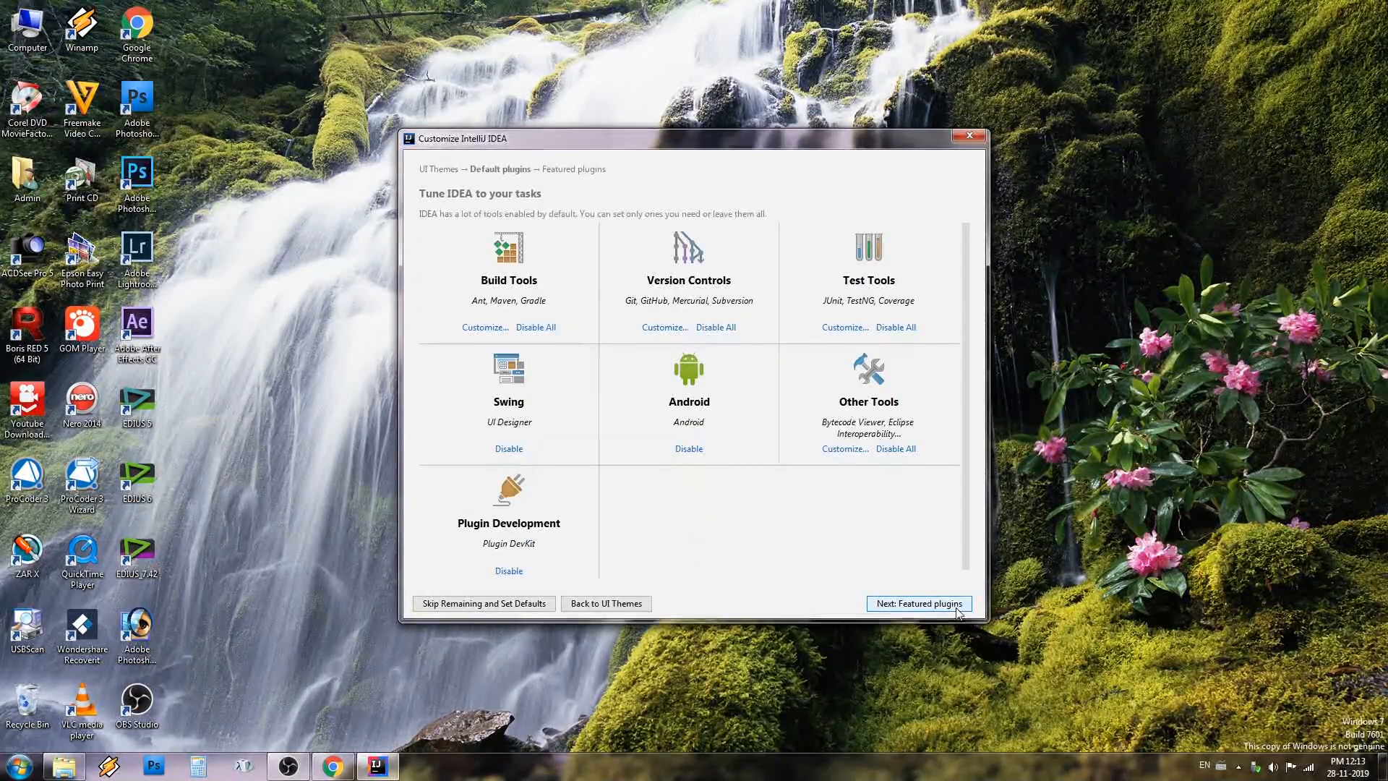
left_click(957, 611)
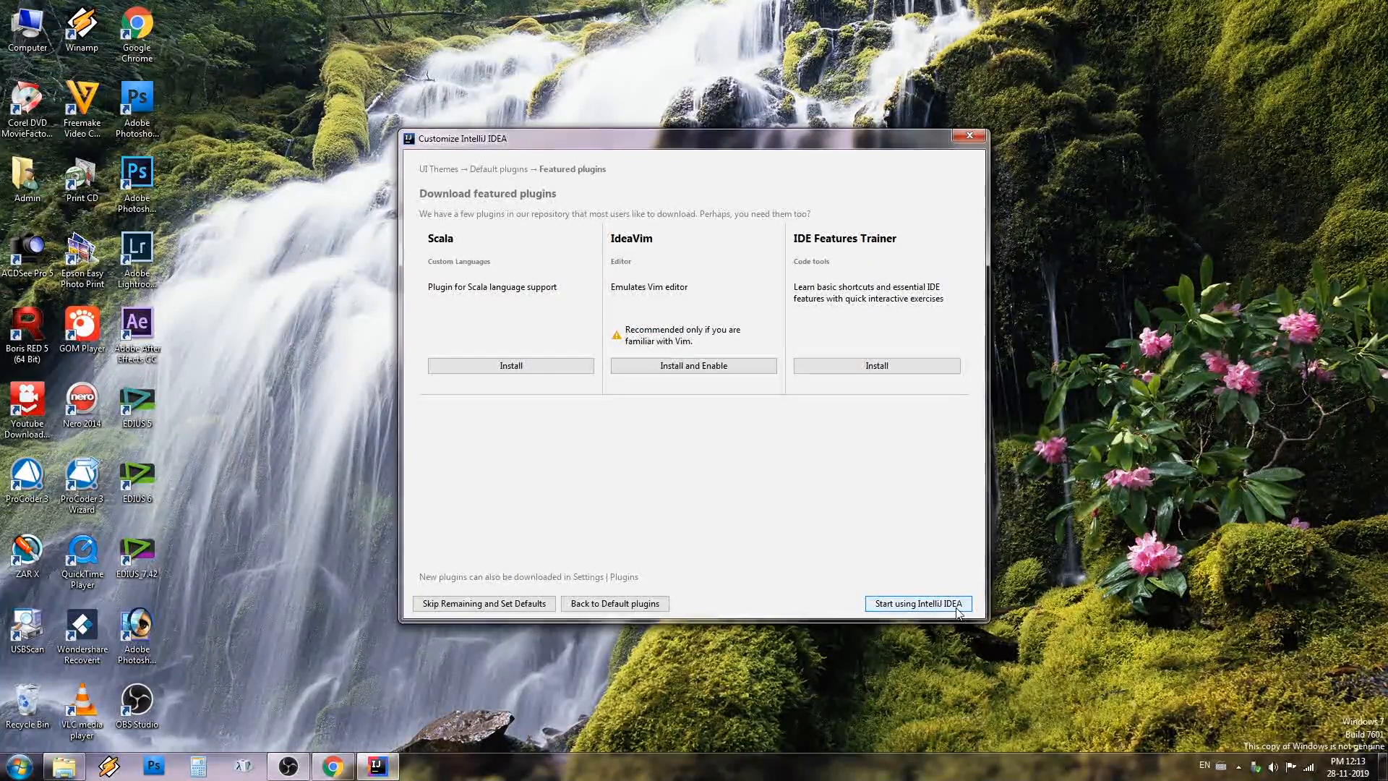
left_click(958, 610)
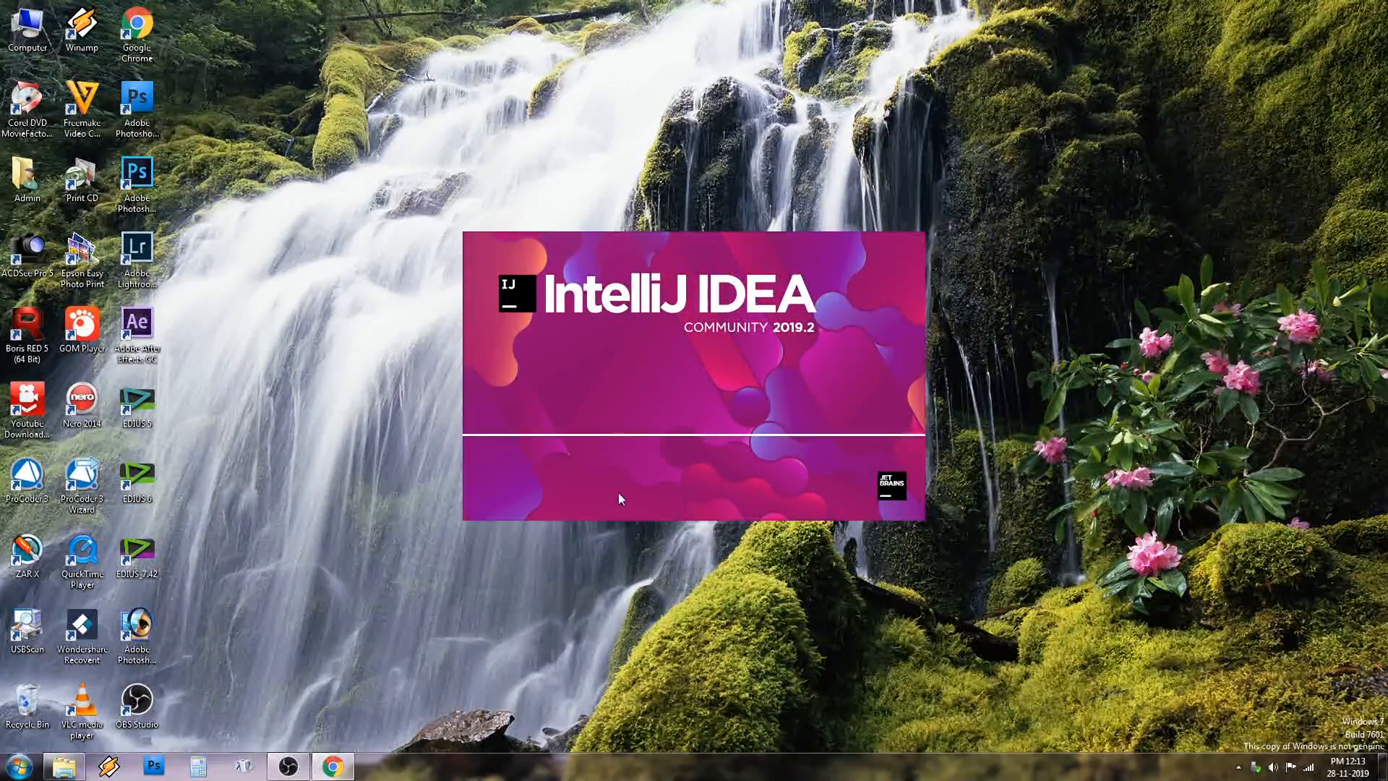
Switch to Chrome to check the JDK 13.0.1 downloads page, and minimize the browser to return to IntelliJ IDEA
left_click(333, 767)
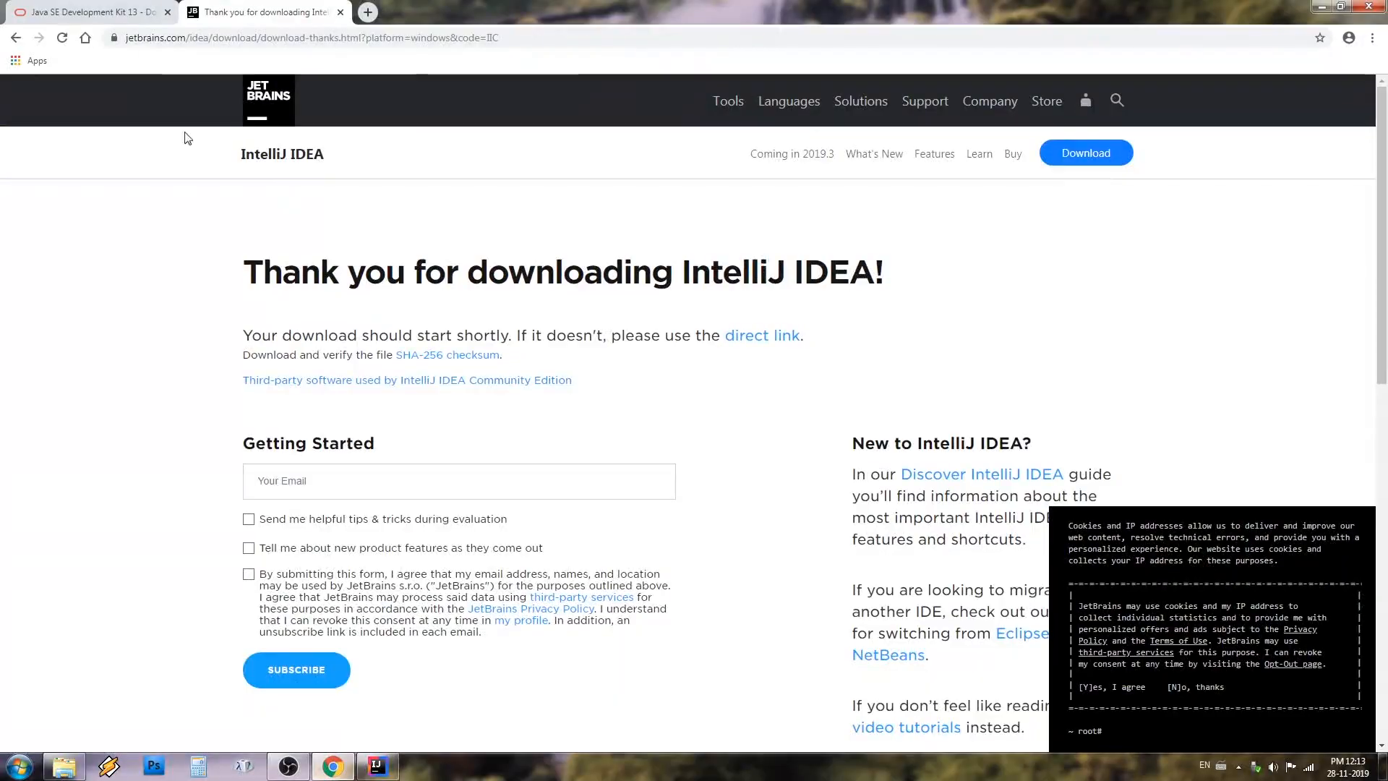
left_click(149, 9)
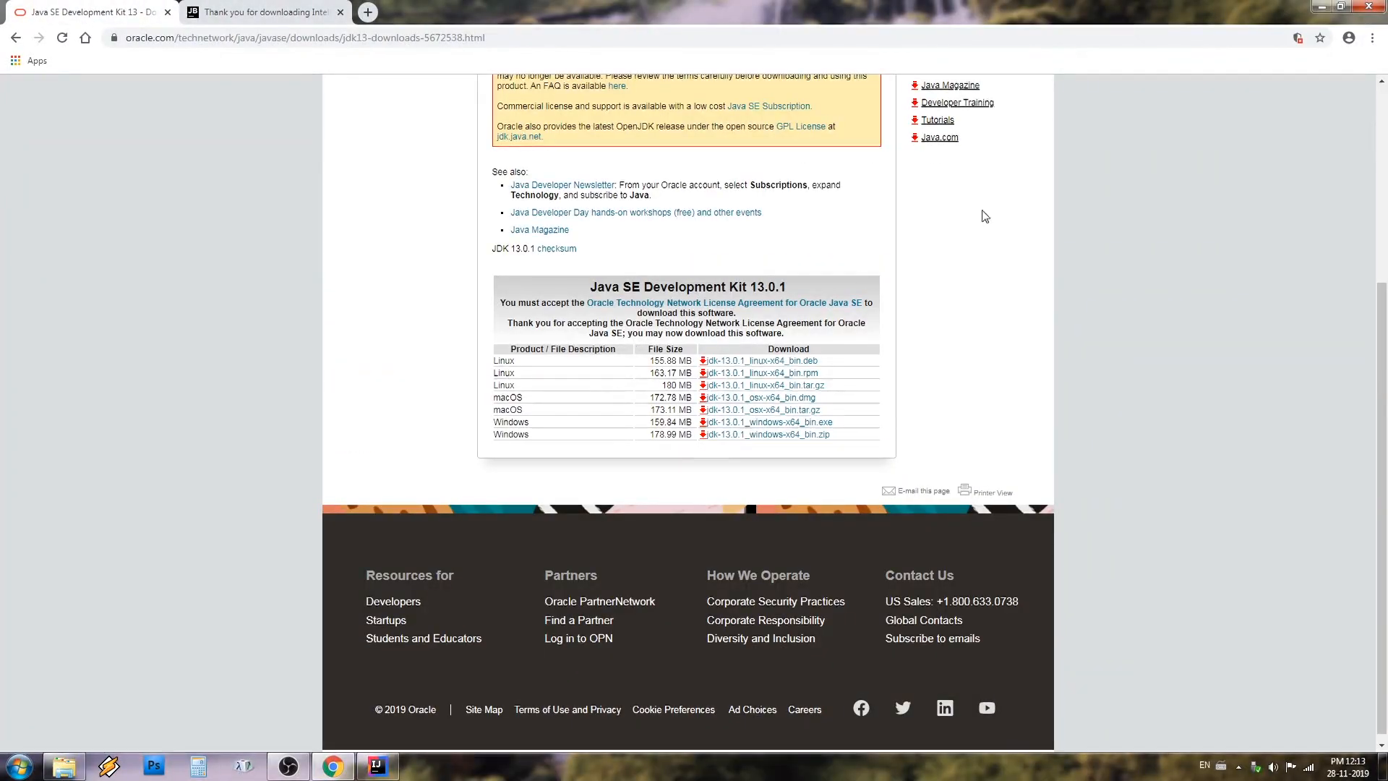
left_click(1317, 7)
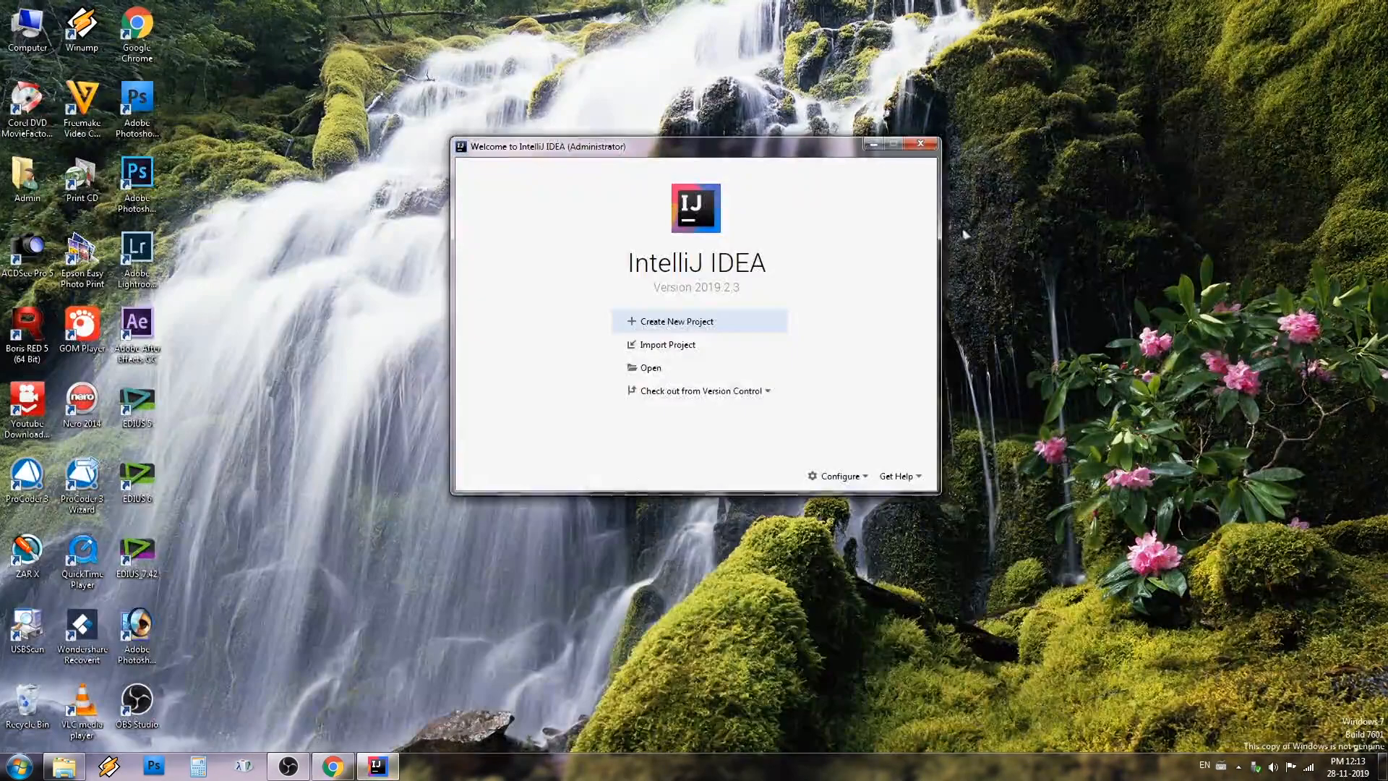
Start a new Java project with Project SDK 12 and no additional libraries or frameworks
left_click(694, 329)
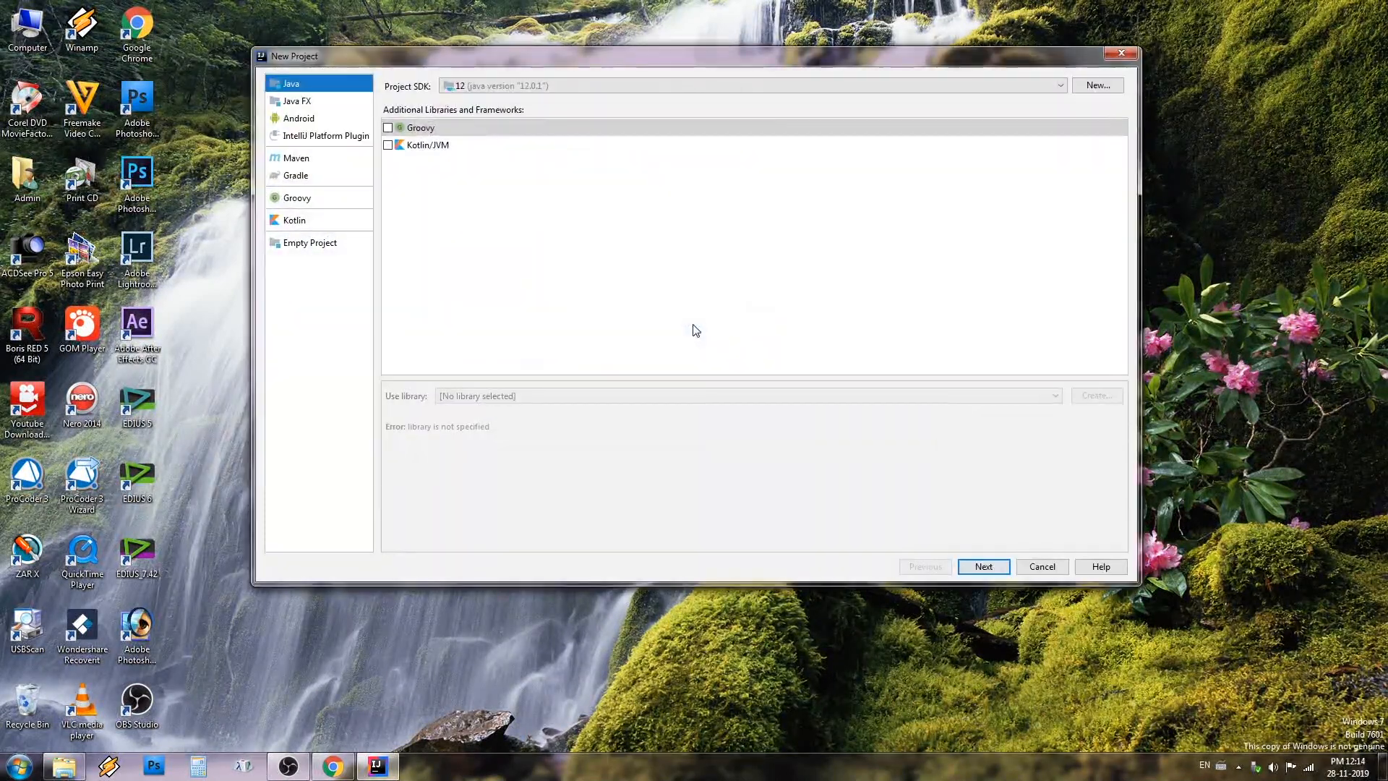
left_click(494, 86)
left_click(495, 100)
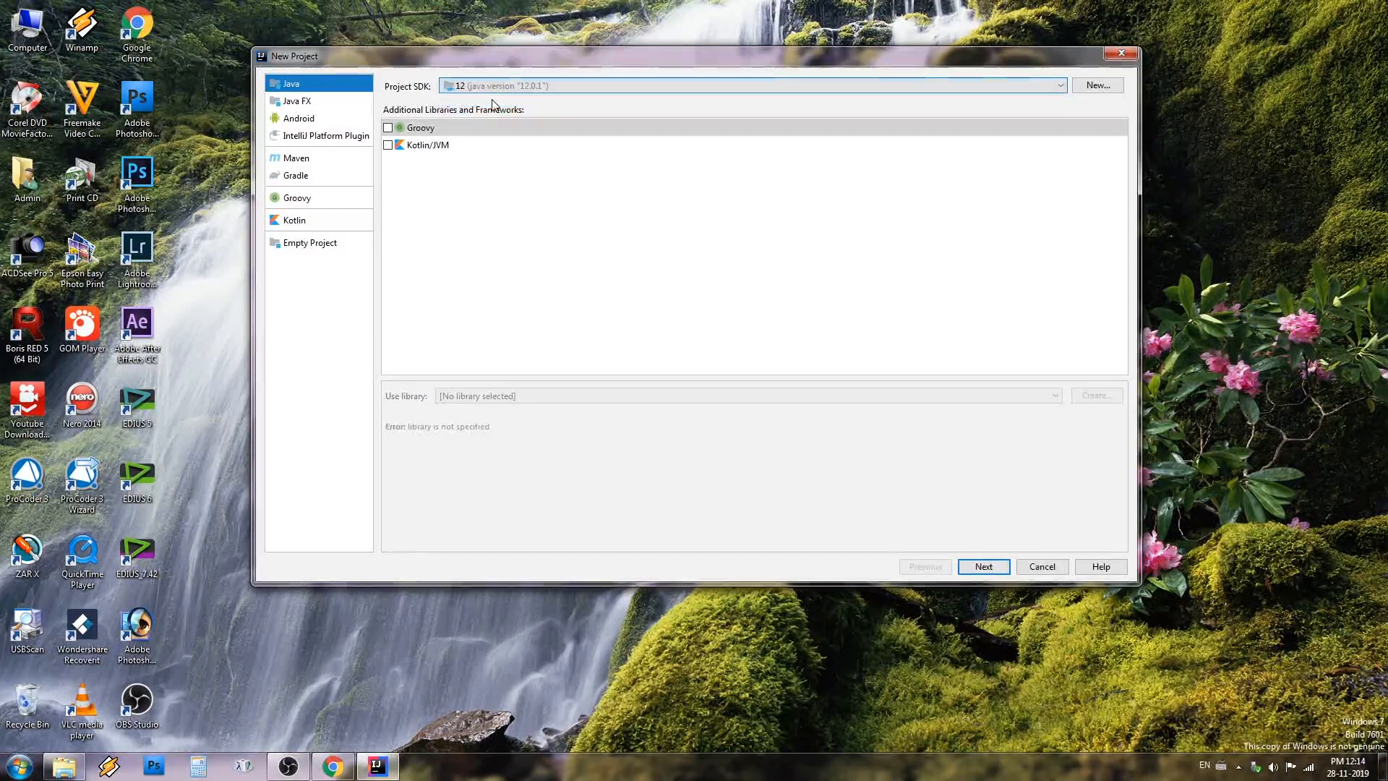
left_click(512, 87)
left_click(514, 101)
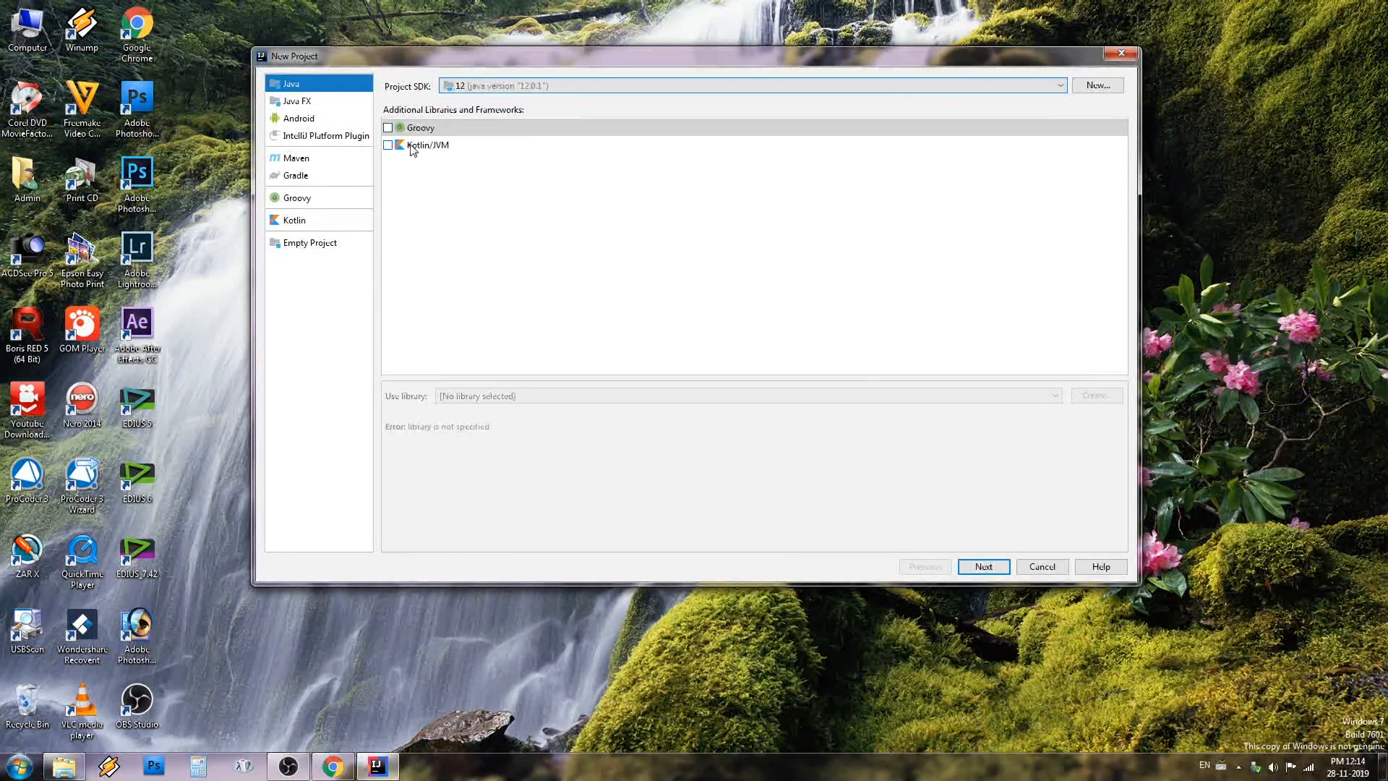
left_click(984, 567)
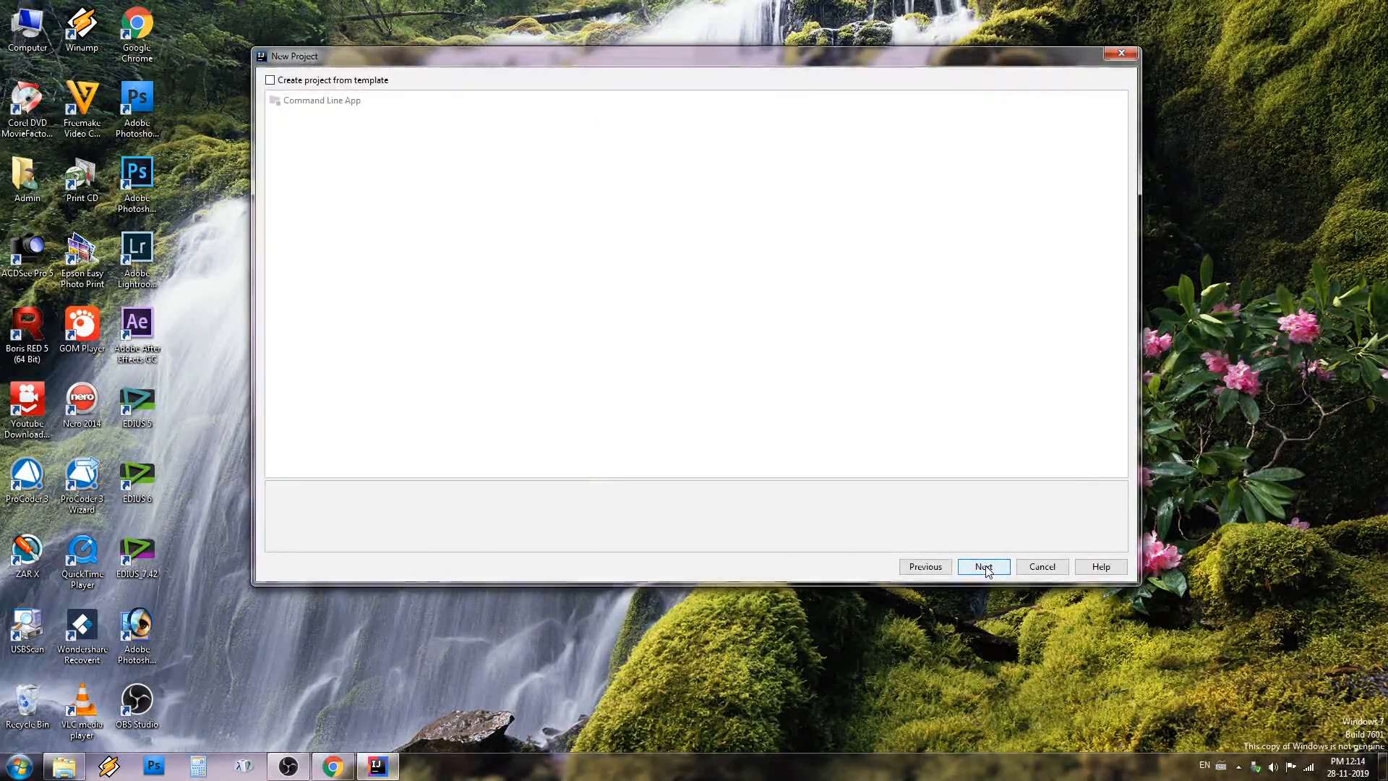
Create the project from the Command Line App template and continue to the project name and location settings
left_click(333, 81)
left_click(336, 101)
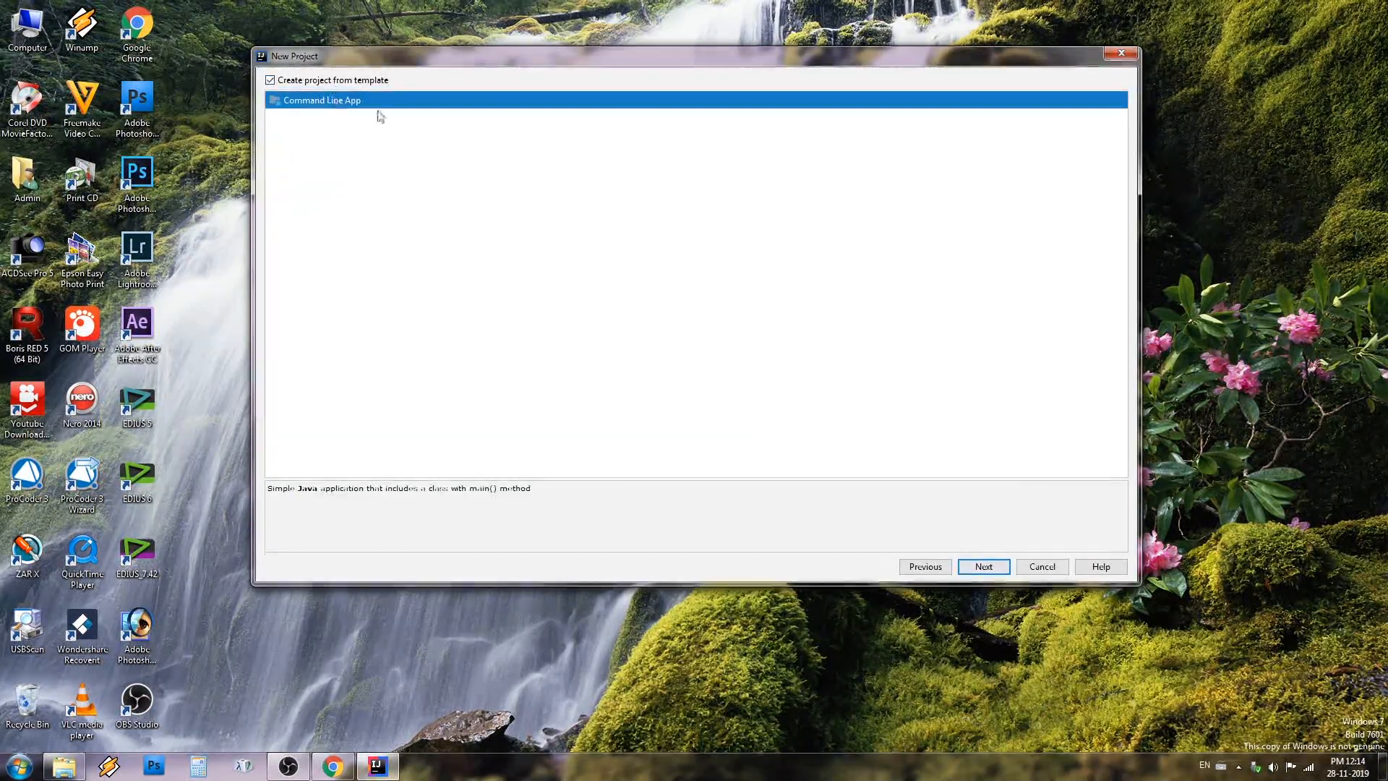
left_click(350, 81)
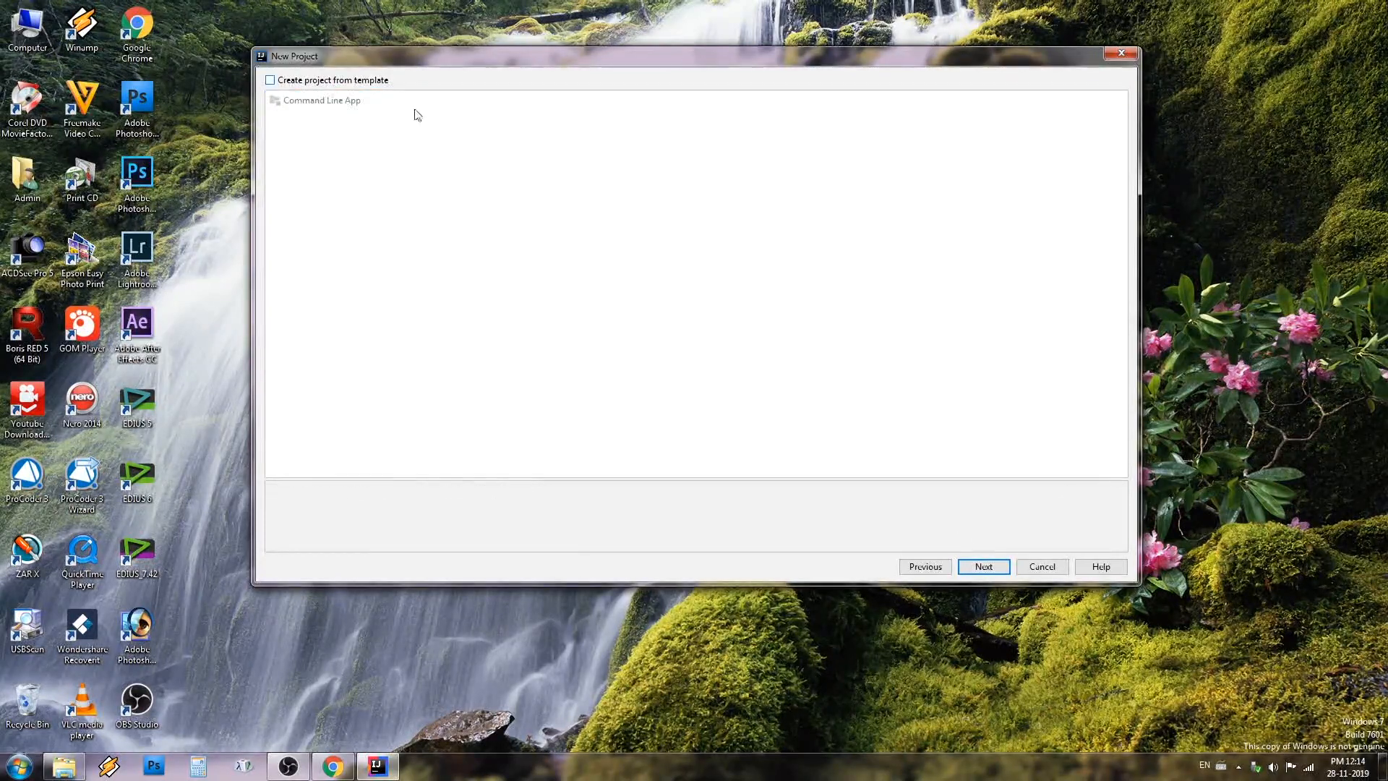
left_click(300, 81)
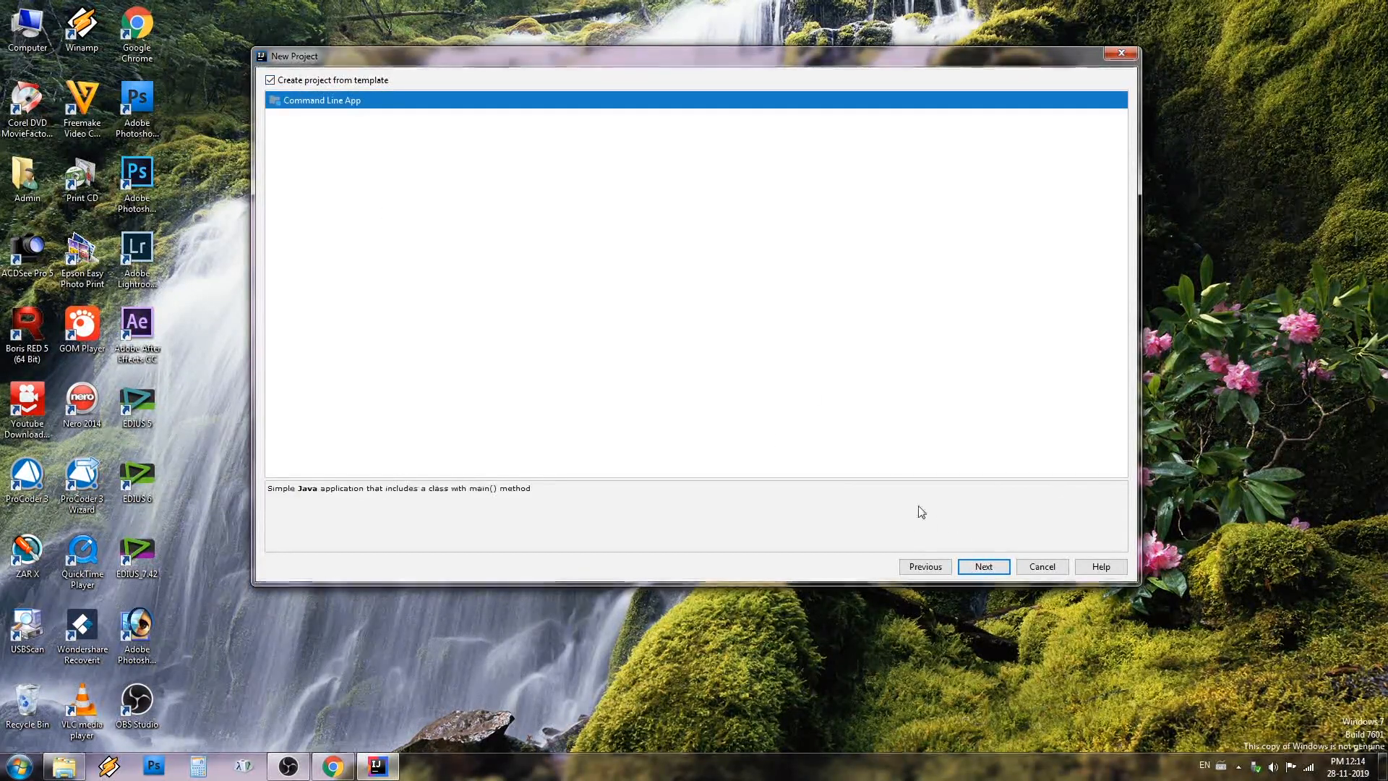
left_click(991, 569)
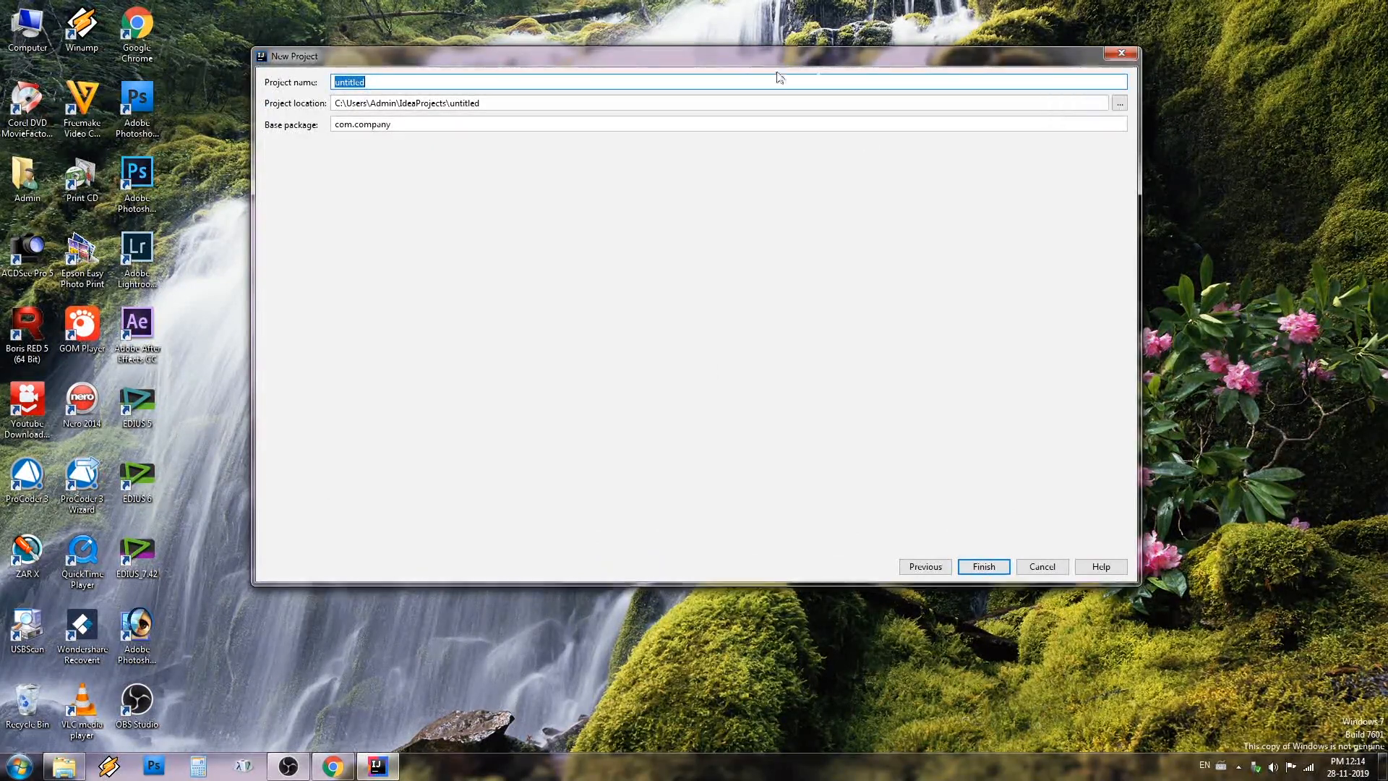
Browse for the project directory and choose the Software folder on drive H as the project location
left_click(1119, 104)
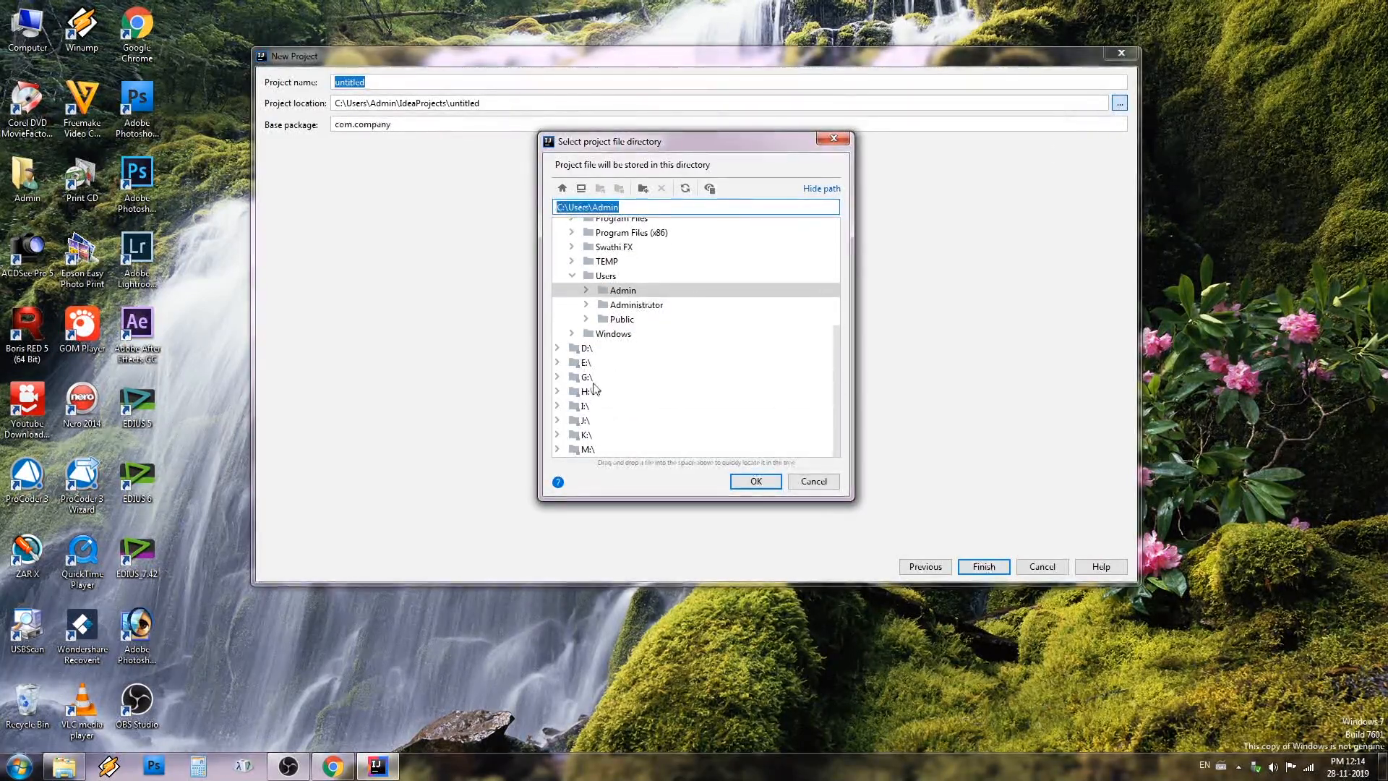
left_click(557, 394)
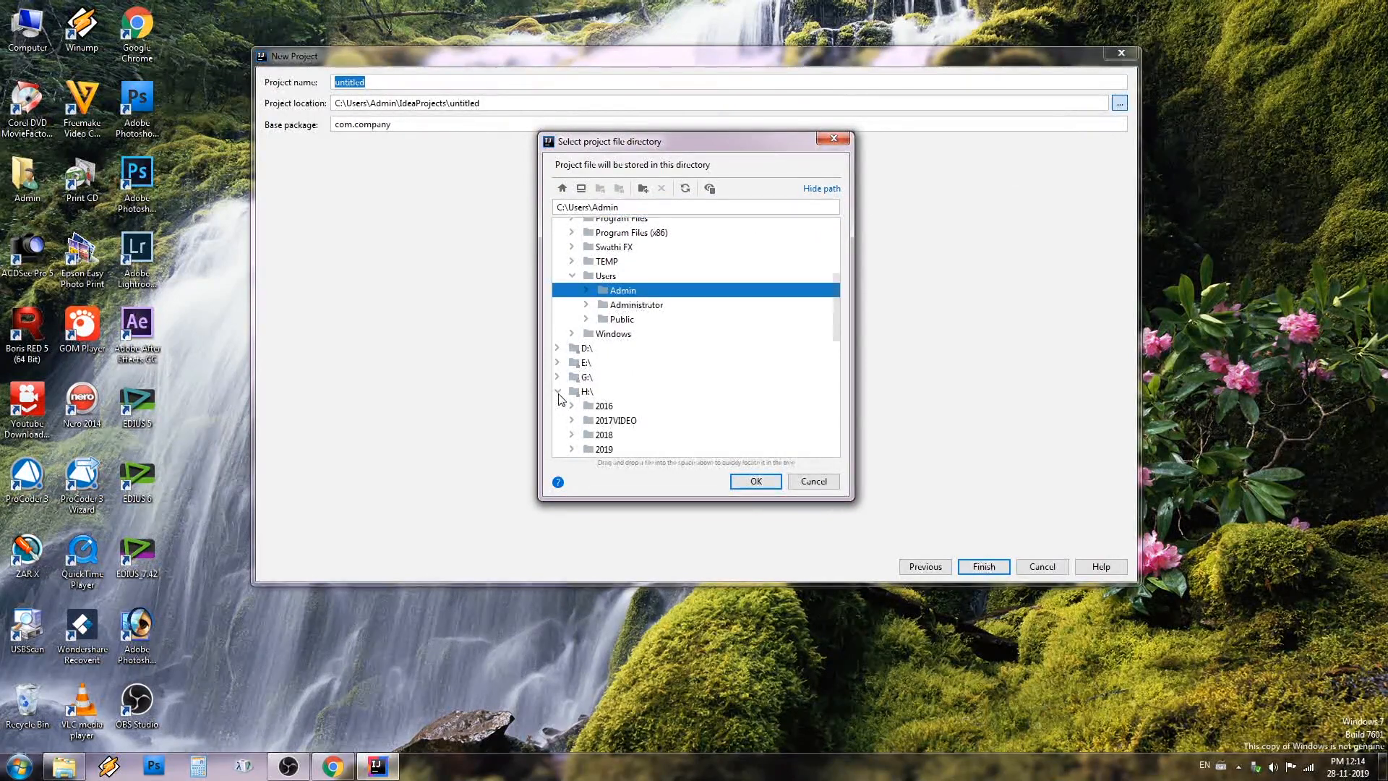
scroll(561, 399, "down", 4)
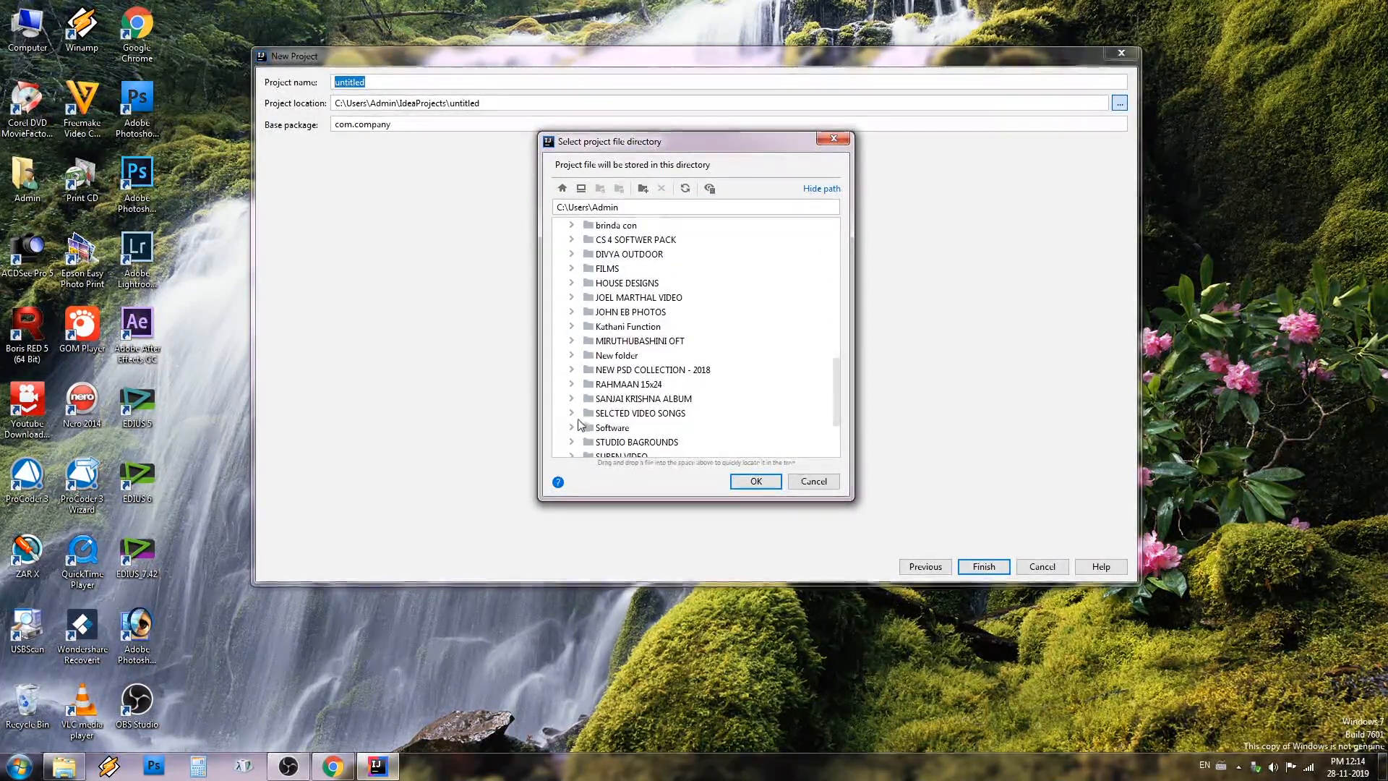
left_click(572, 427)
scroll(678, 407, "down", 3)
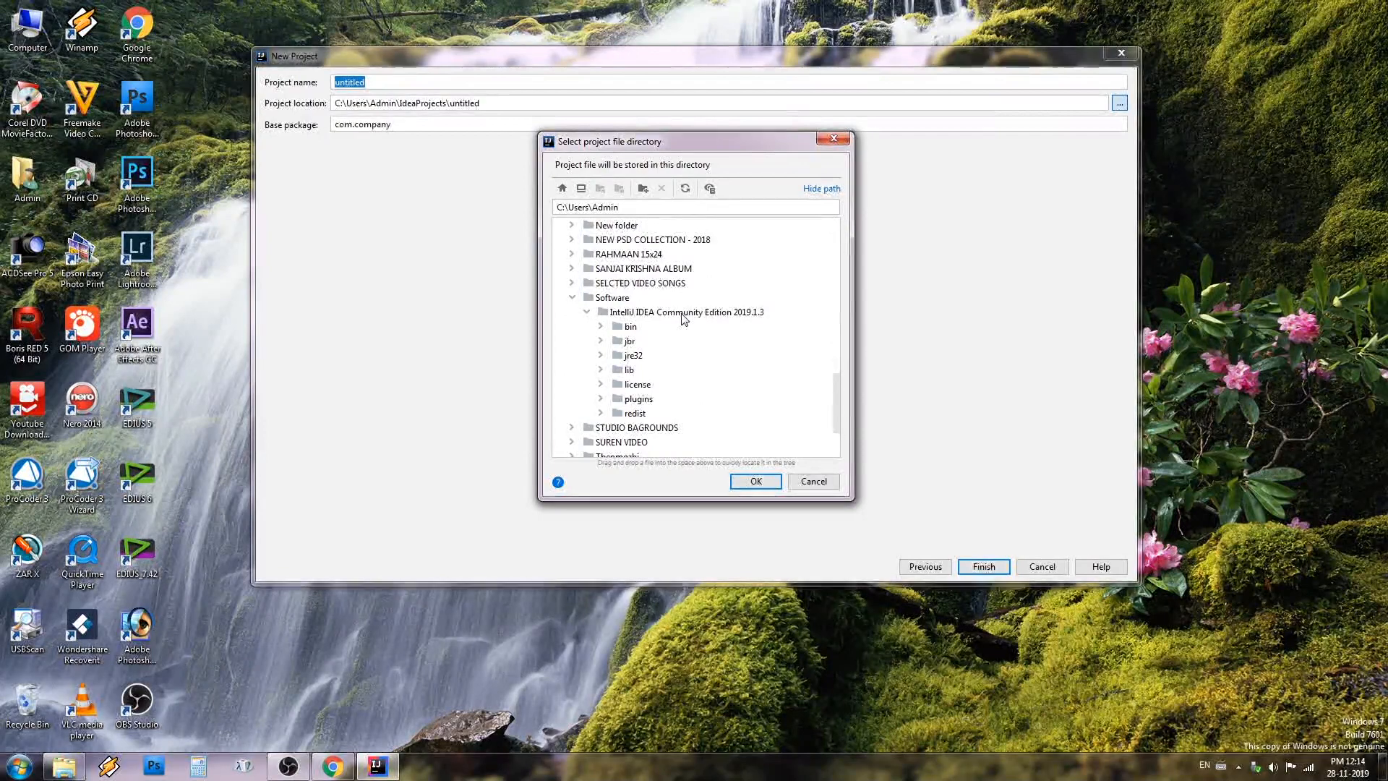
double_click(597, 297)
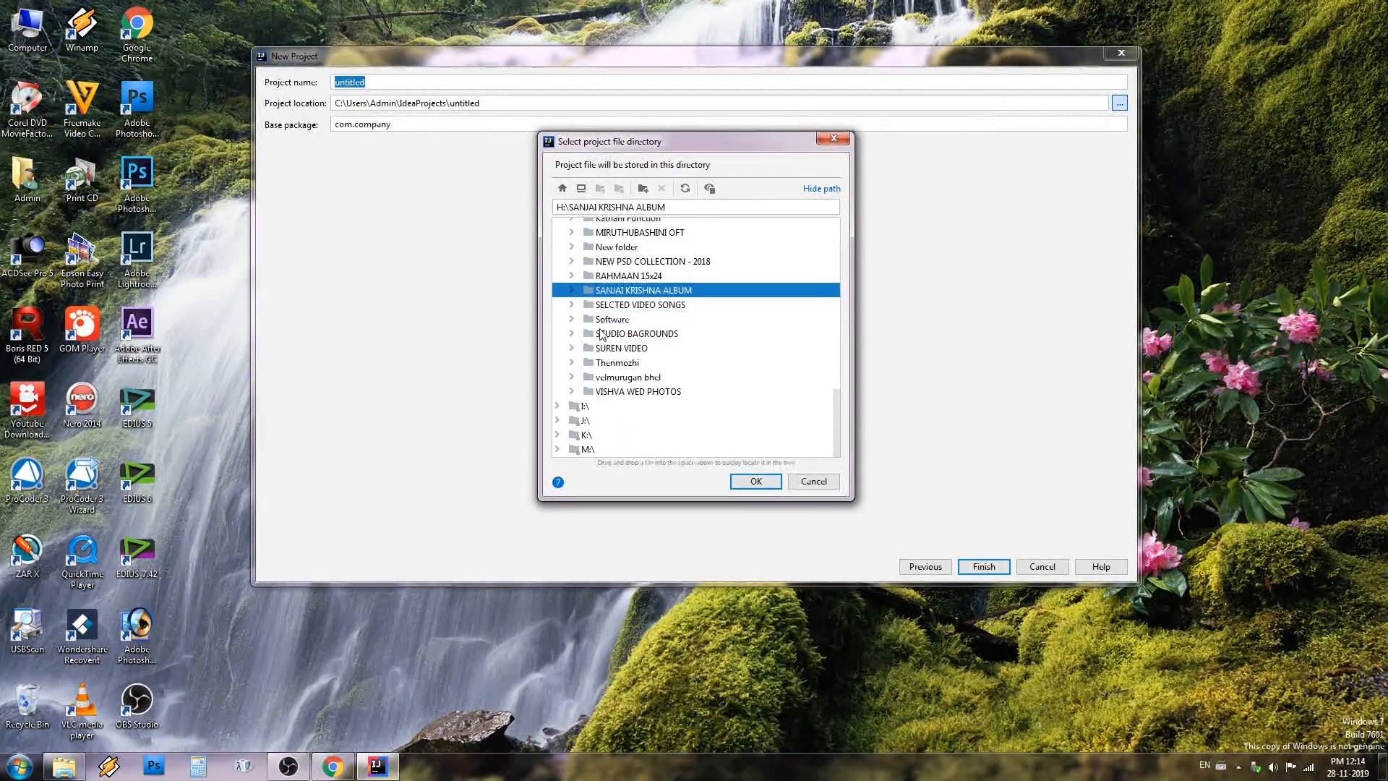
scroll(600, 334, "up", 3)
scroll(600, 334, "down", 3)
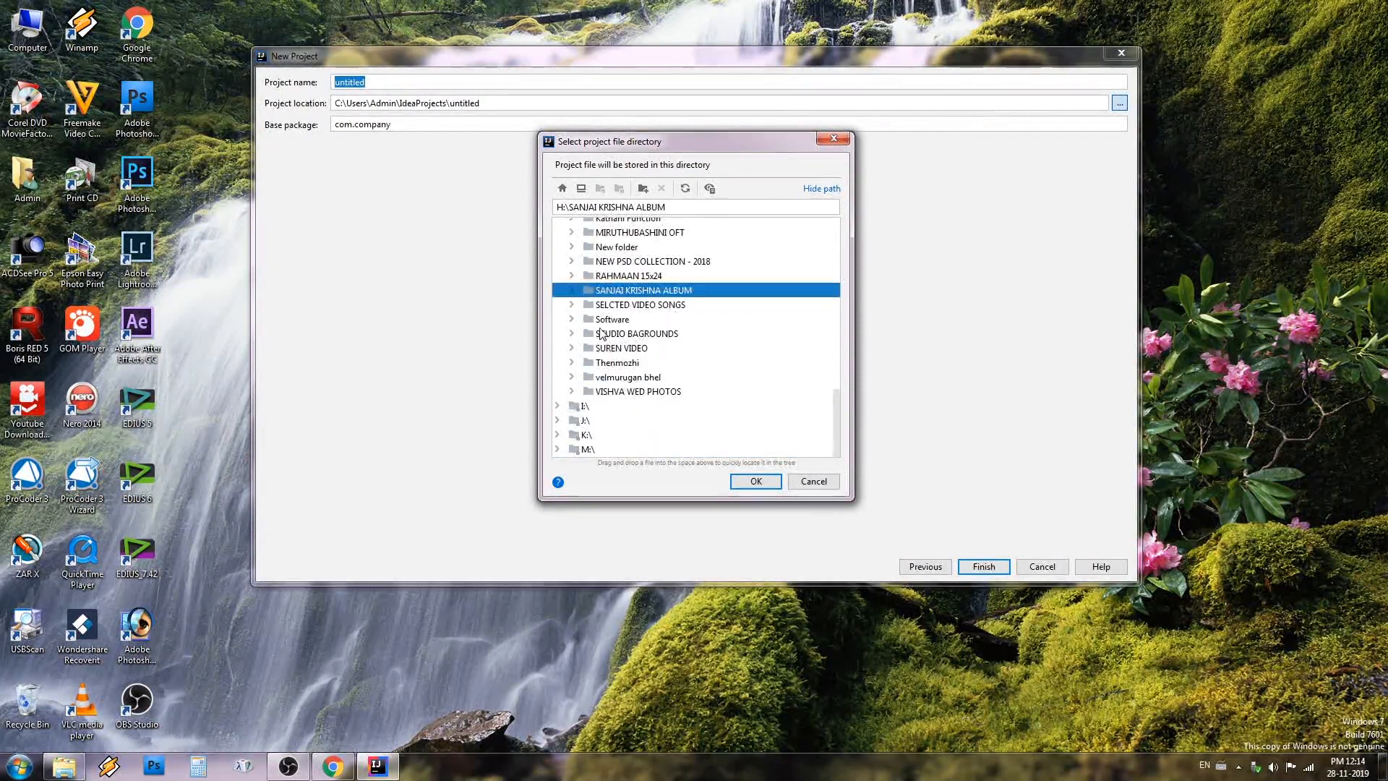
left_click(598, 325)
left_click(770, 486)
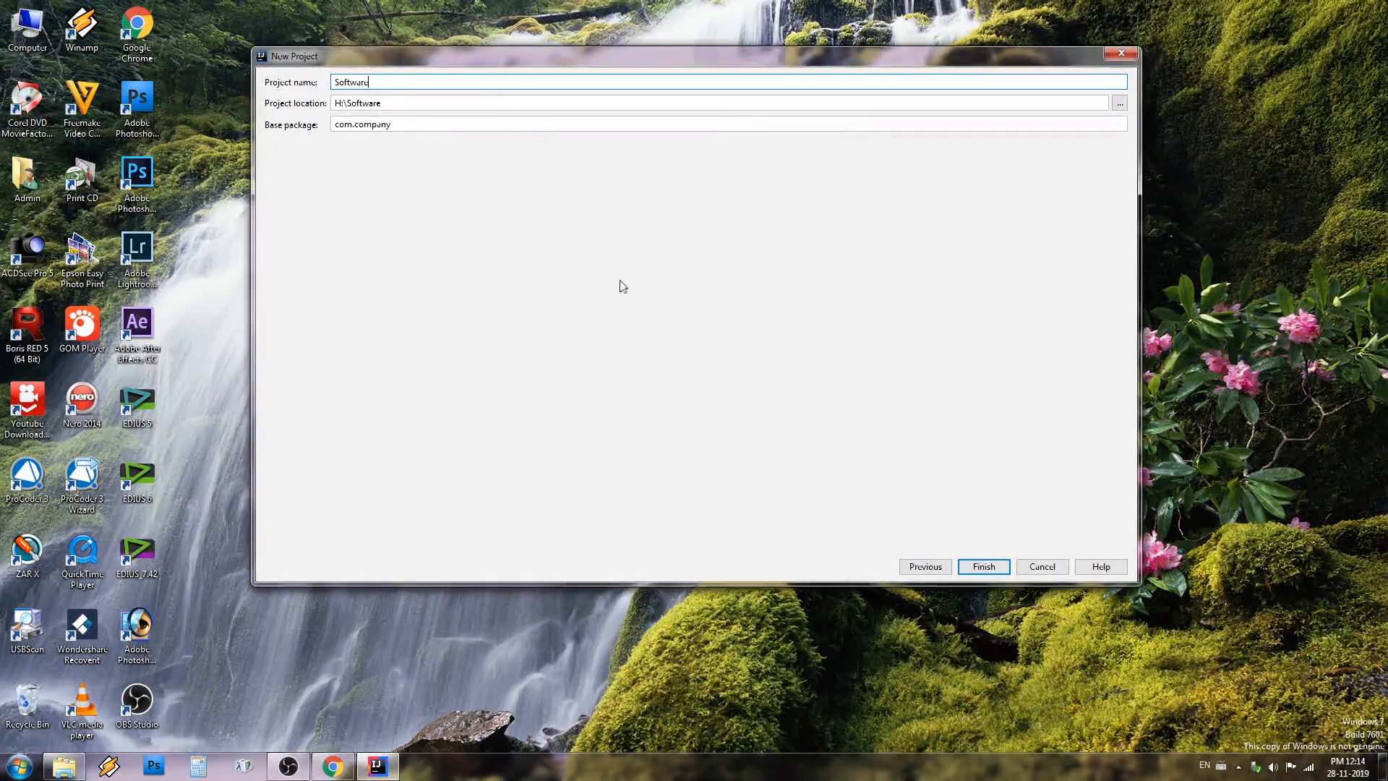
Extend the project location to H:\Software\Test and finish creating the project, allowing the missing directory to be created
left_click(512, 106)
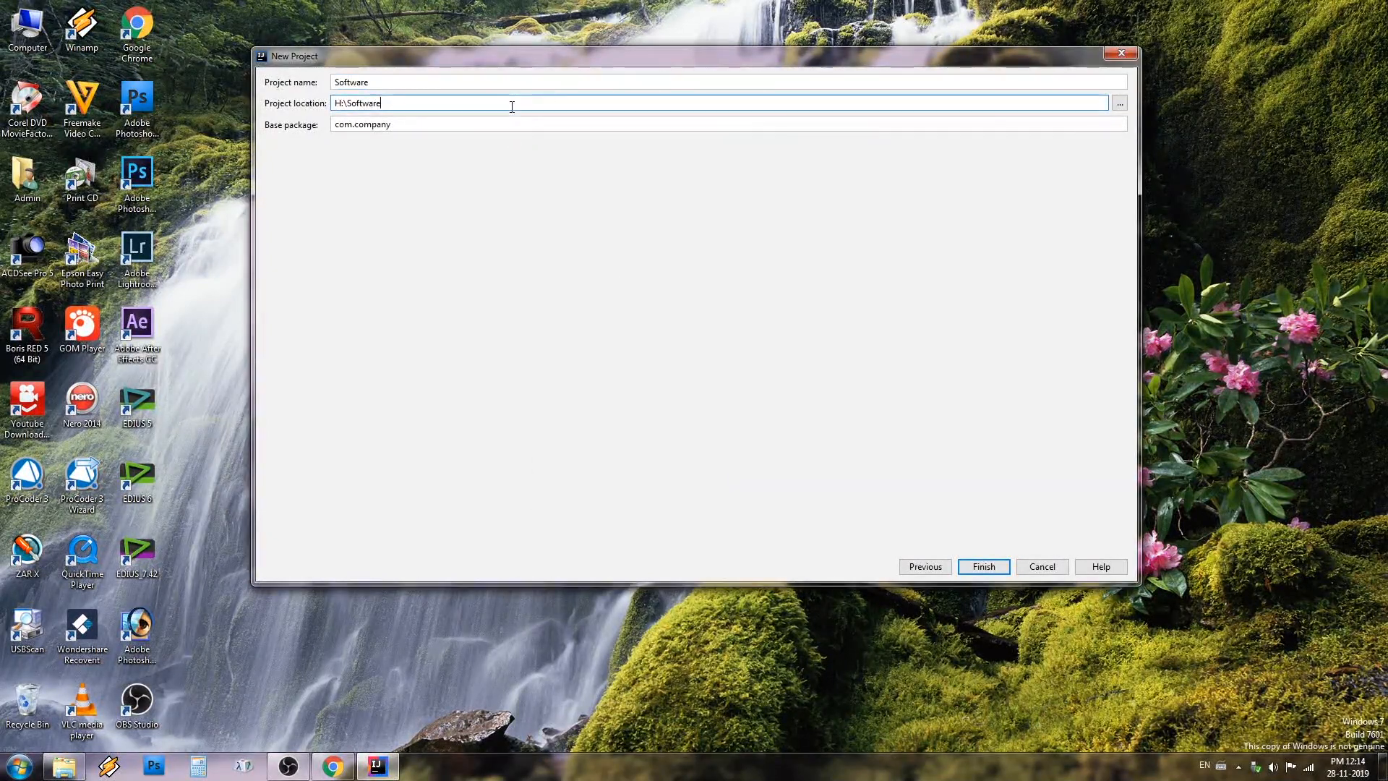
type("\\Te")
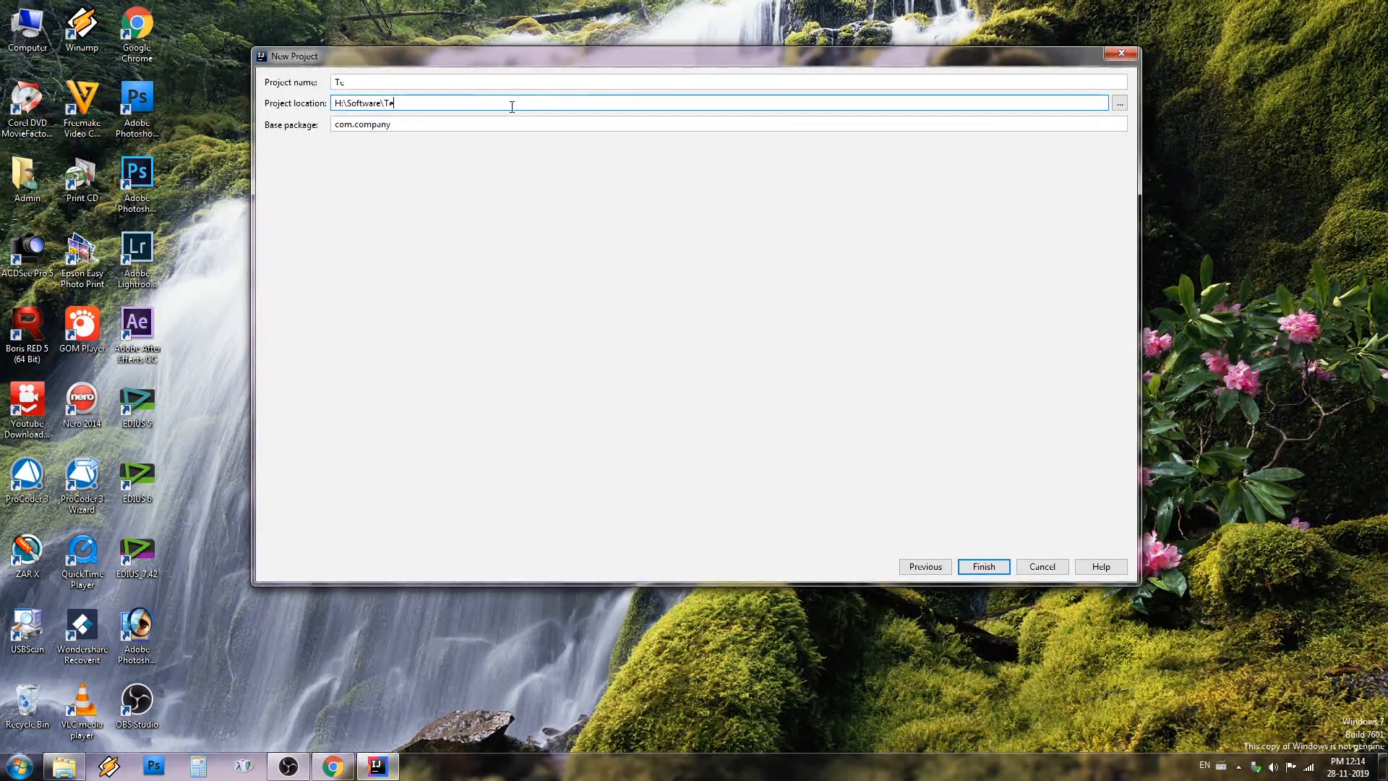
type("st")
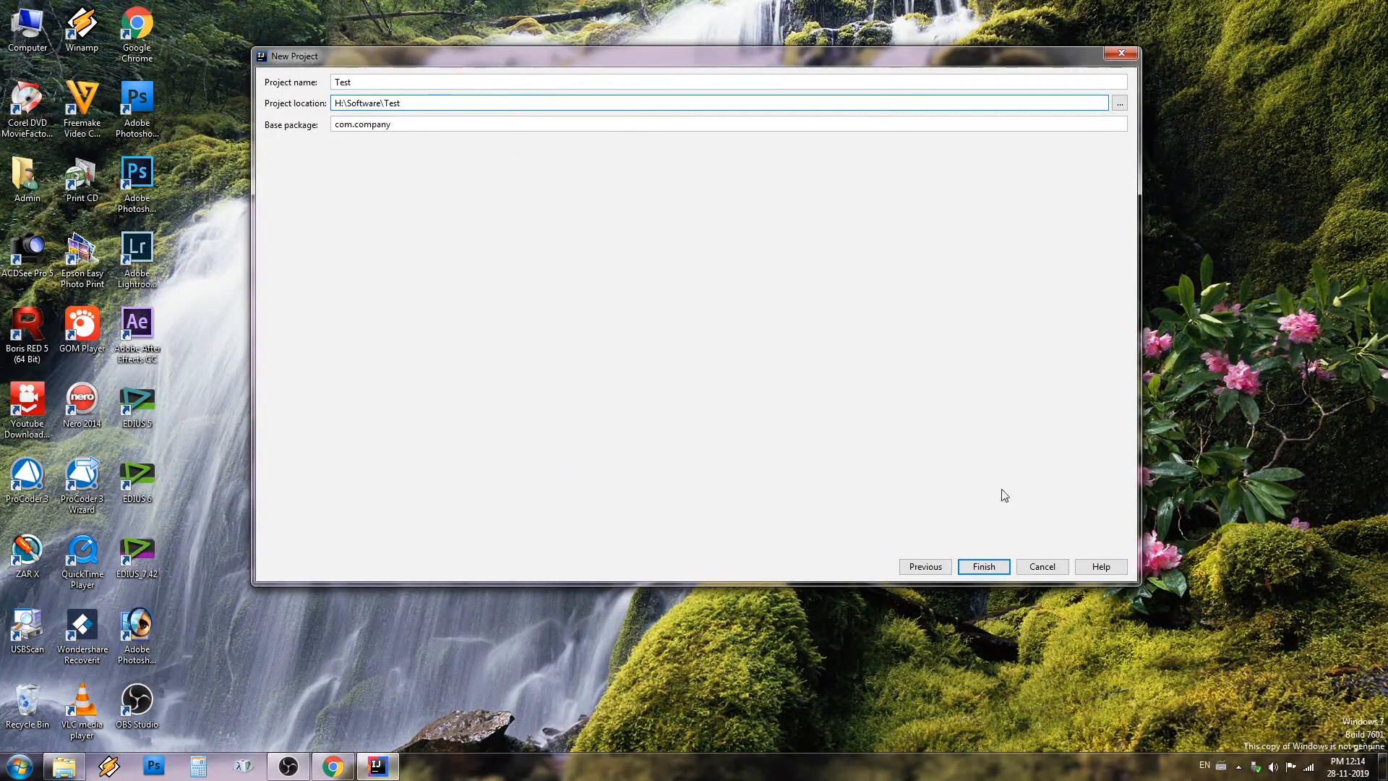
left_click(982, 566)
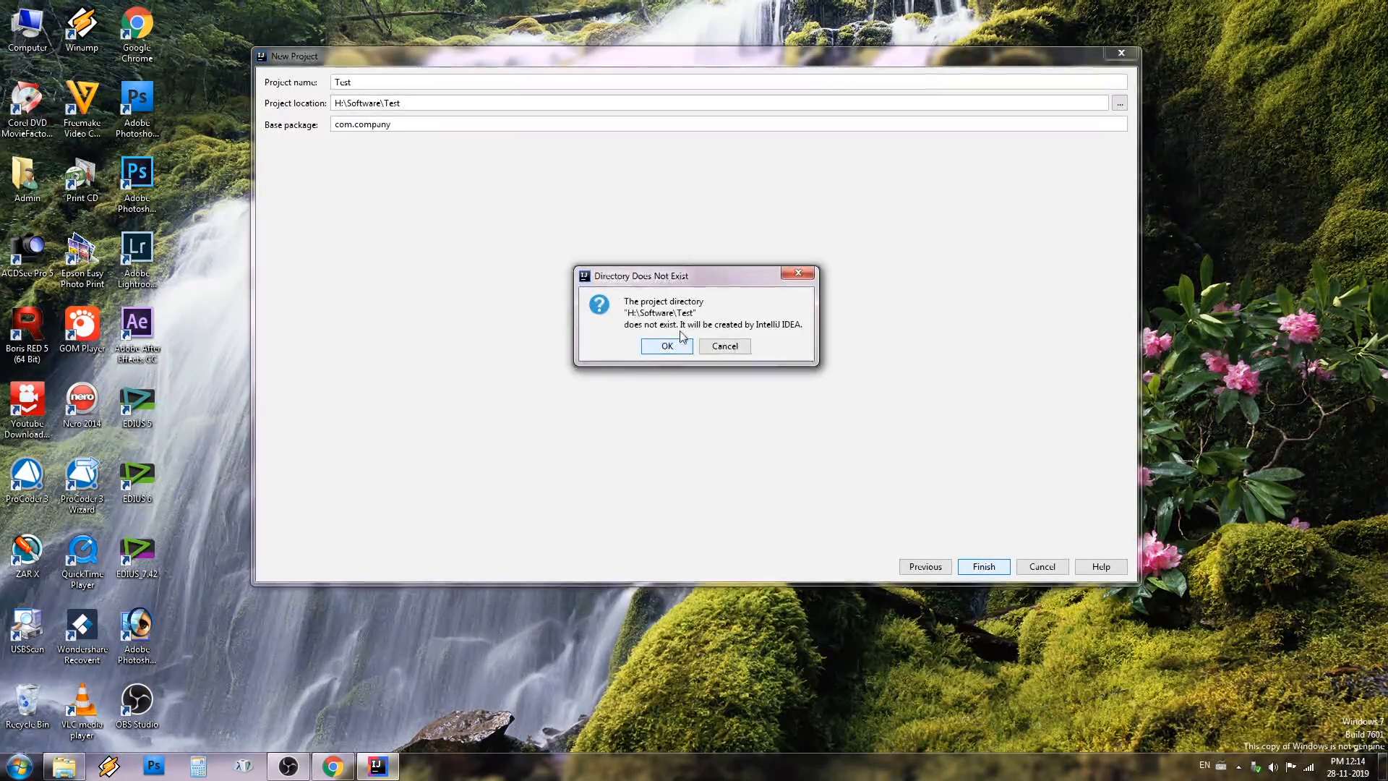
left_click(679, 352)
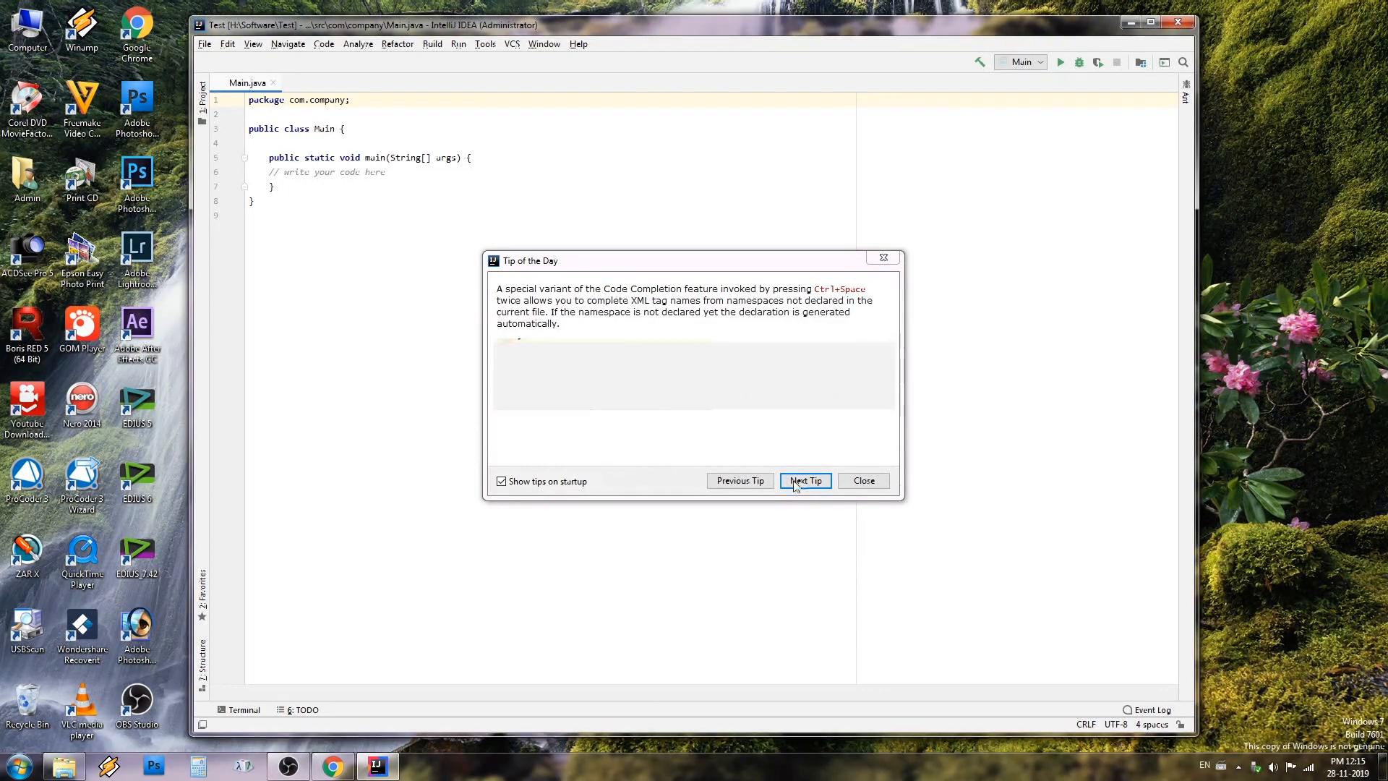
Dismiss the Tip of the Day and maximize the IDE window showing Main.java
key("Escape")
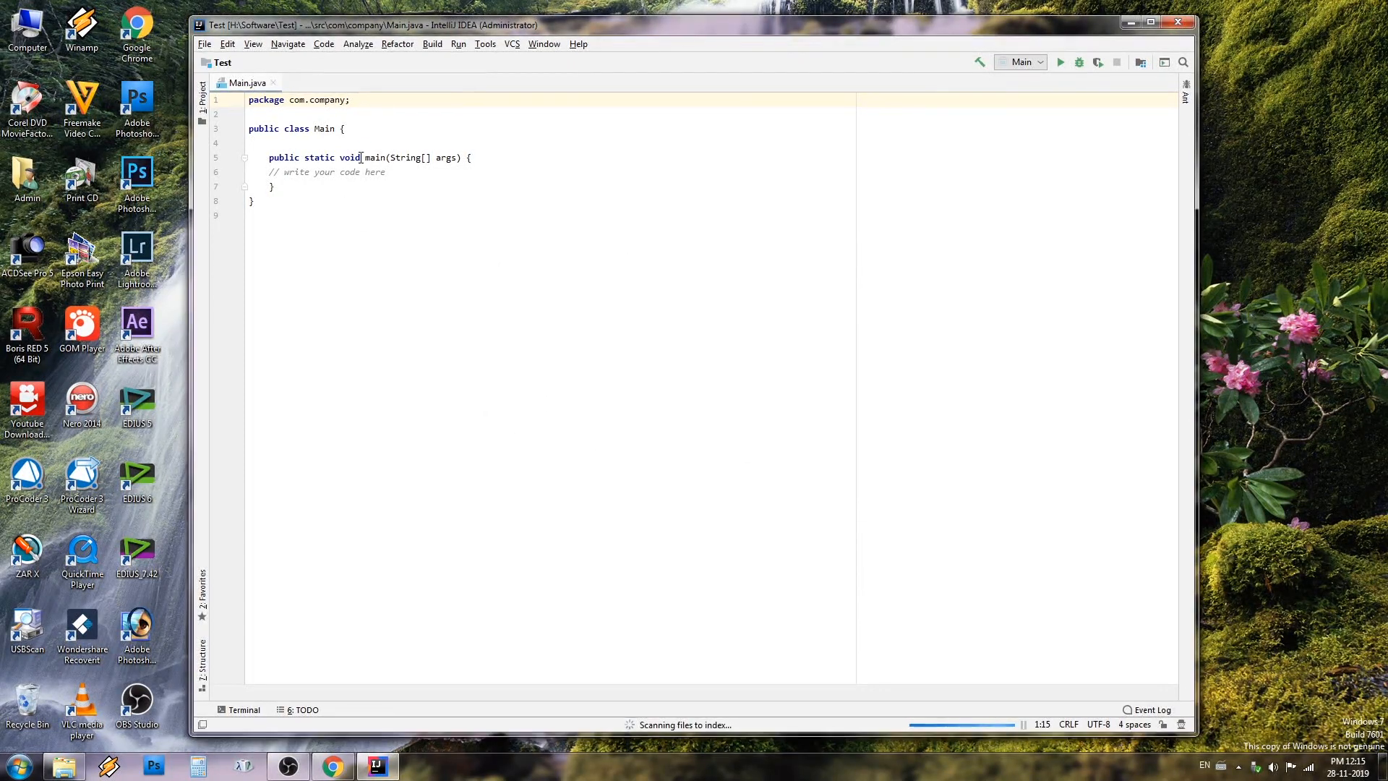
left_click(1152, 24)
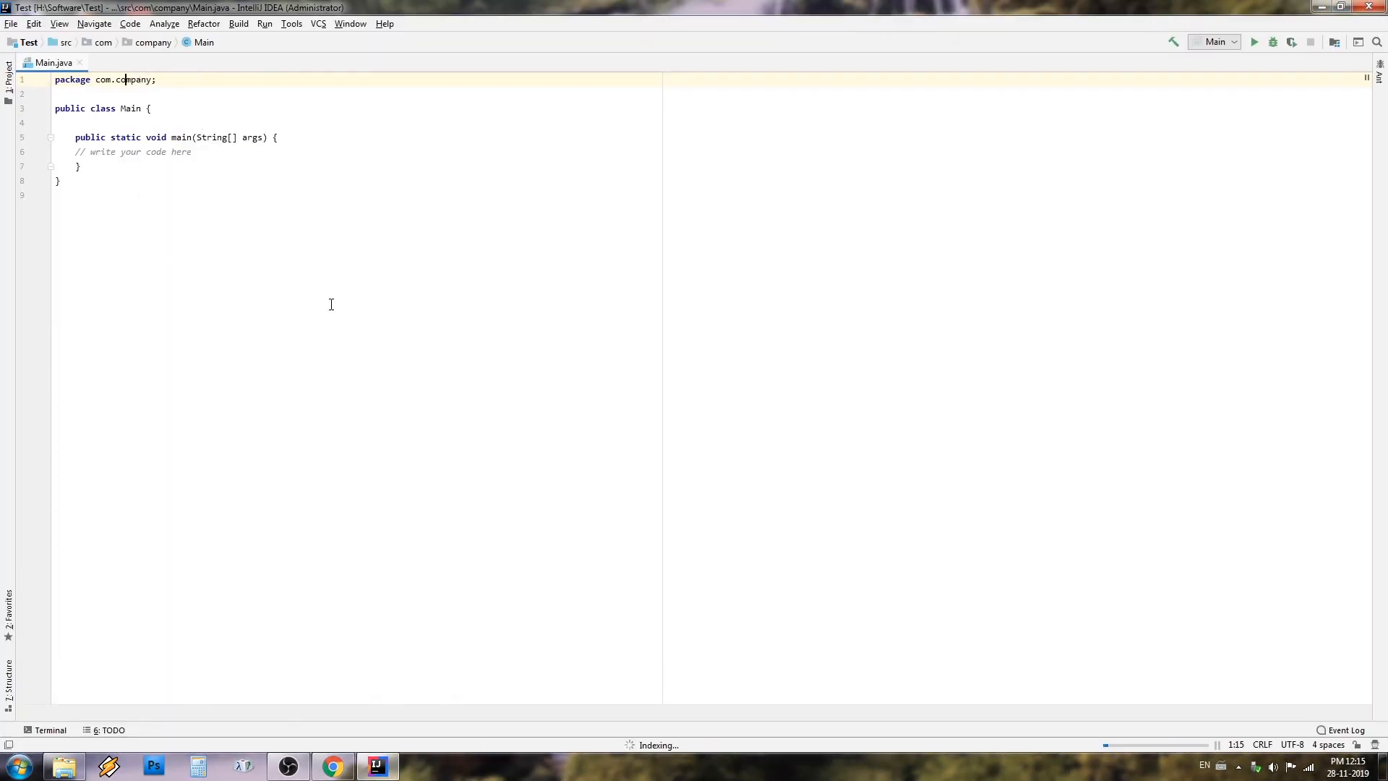
left_click(298, 771)
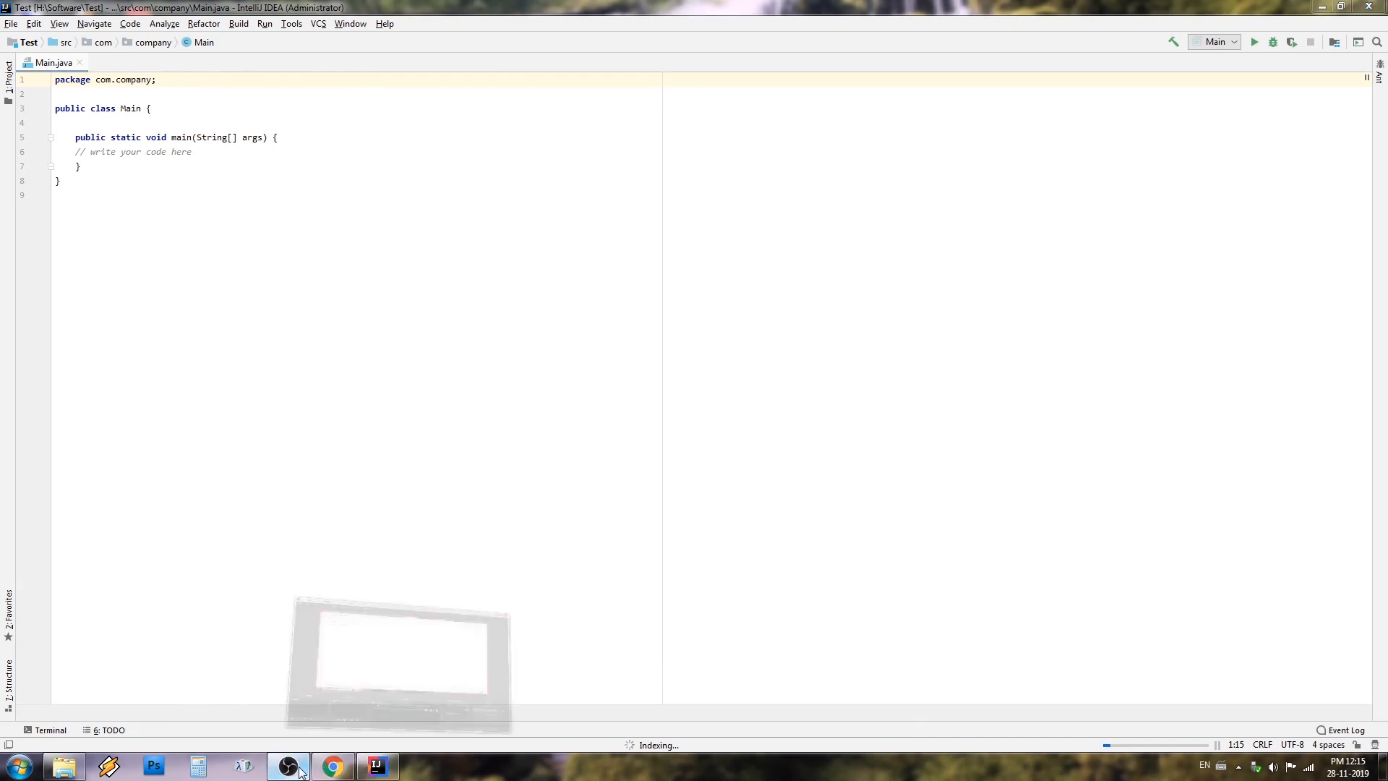